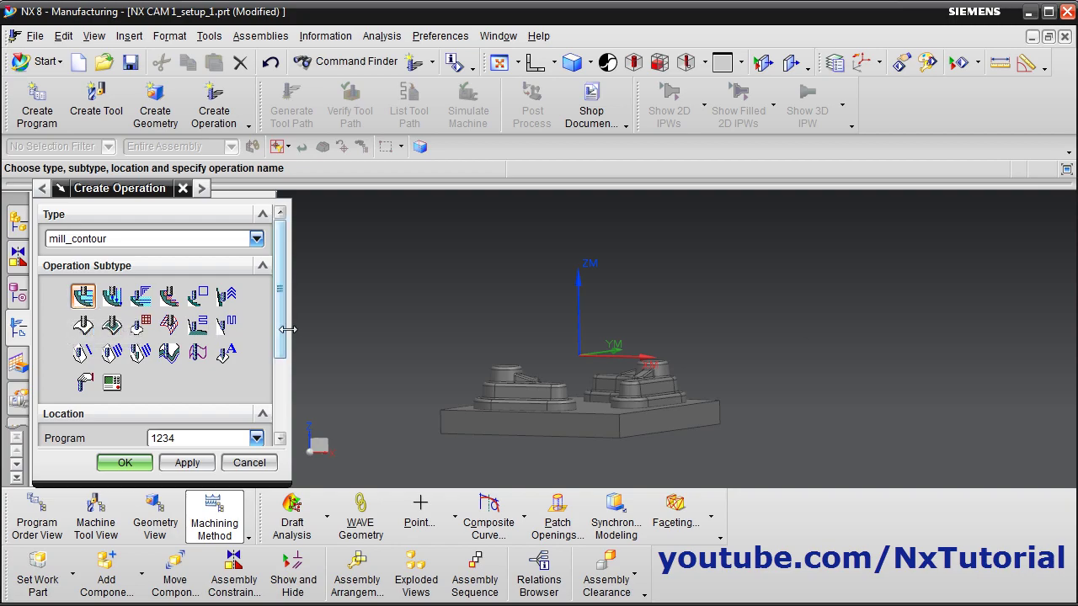
# Create the CAVITY_MILL operation with WORKPIECE as its geometry and MILL_ROUGH as its method
pyautogui.moveTo(284, 333); pyautogui.dragTo(278, 429)
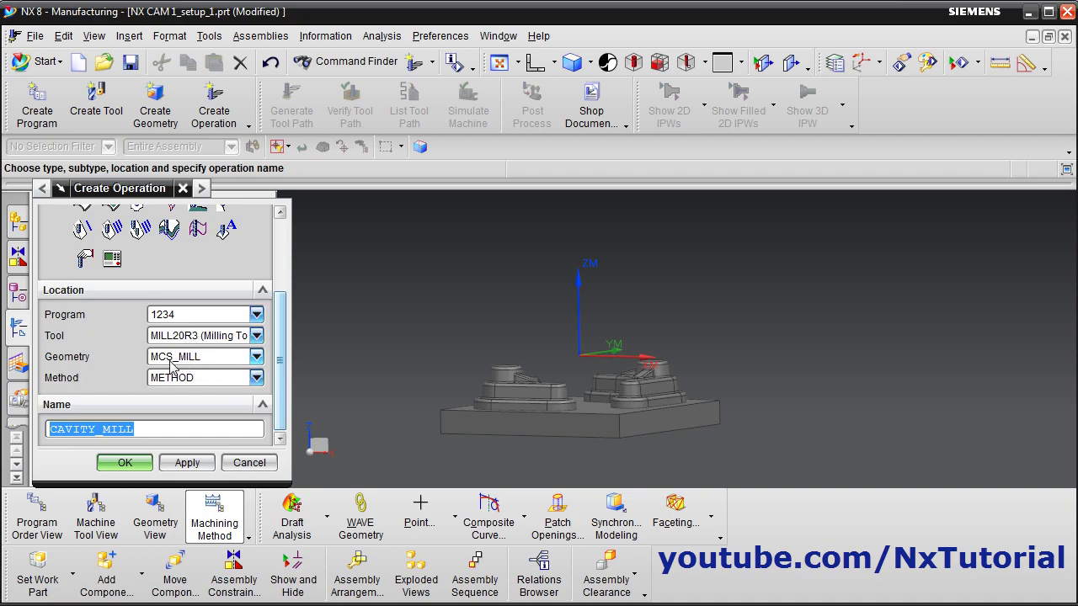
pyautogui.click(256, 357)
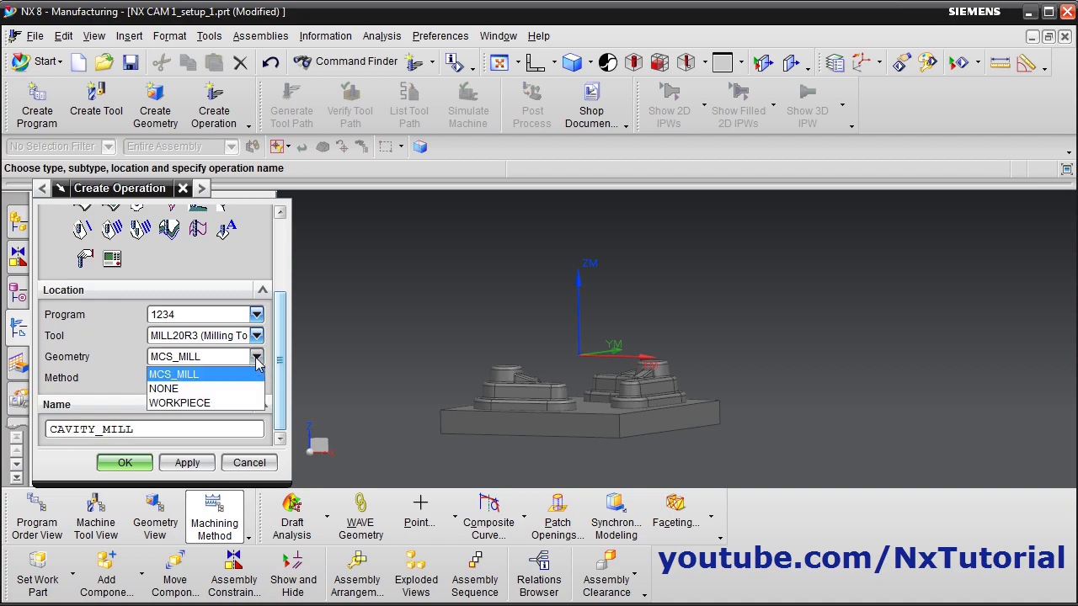
pyautogui.click(188, 404)
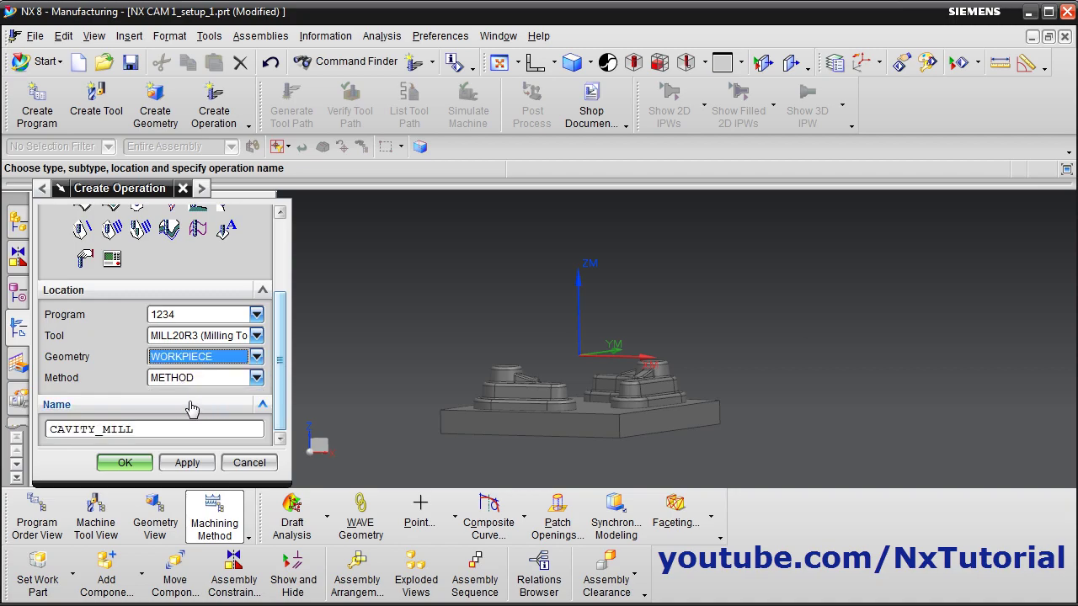
pyautogui.click(256, 380)
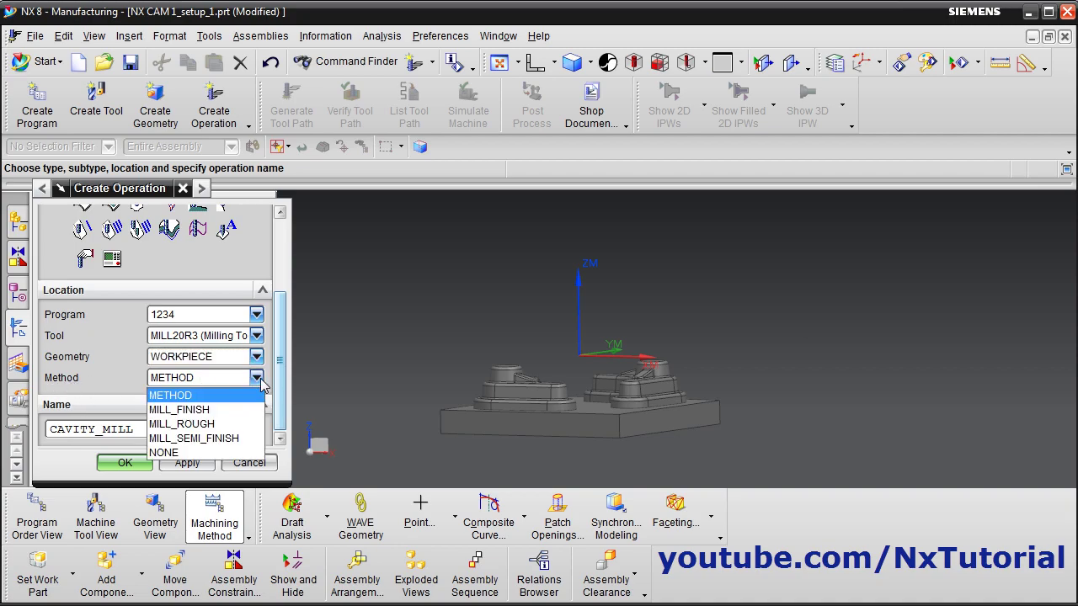
pyautogui.click(207, 425)
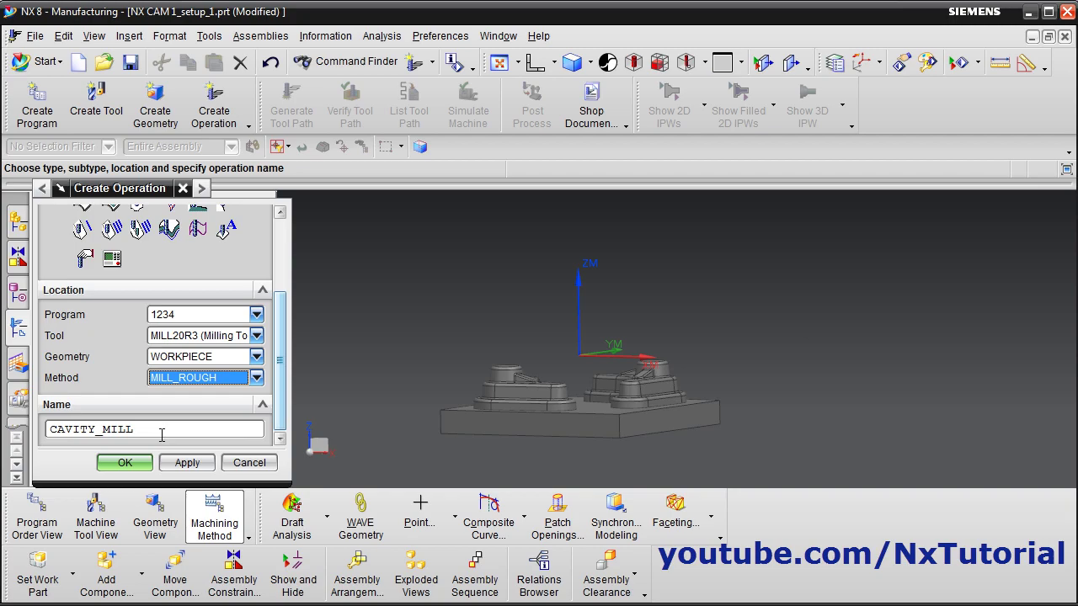
pyautogui.click(127, 462)
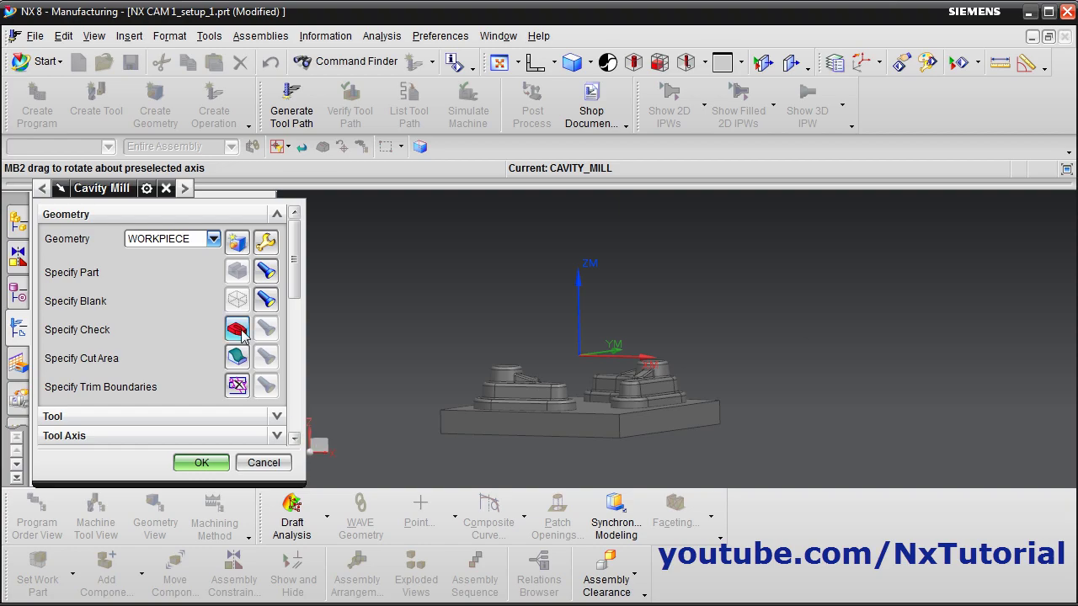
# Inspect the WORKPIECE geometry definition and display the specified part and blank in the model
pyautogui.click(266, 244)
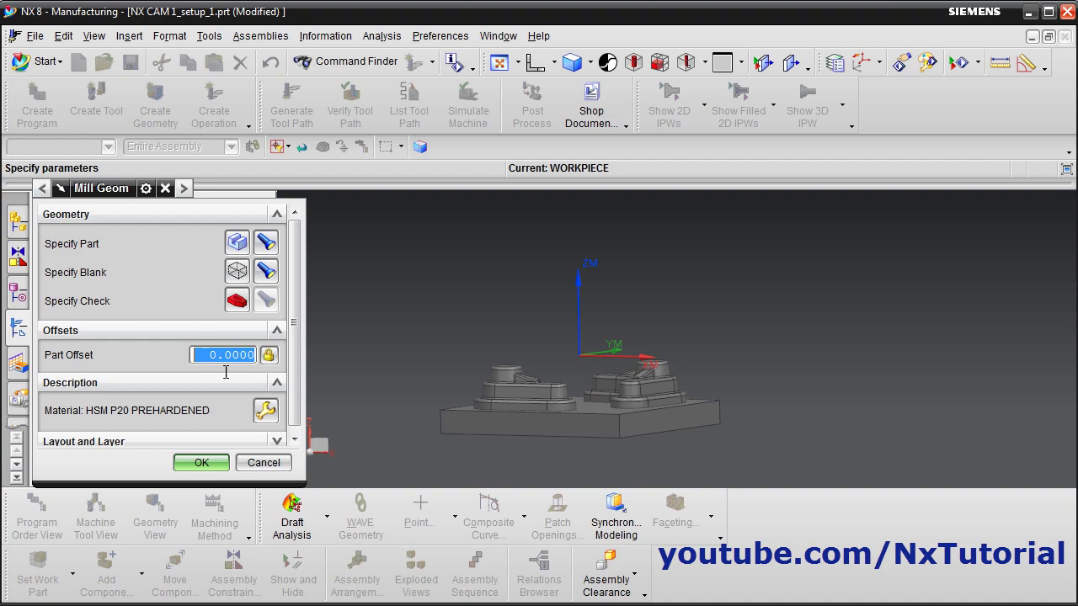
pyautogui.click(253, 463)
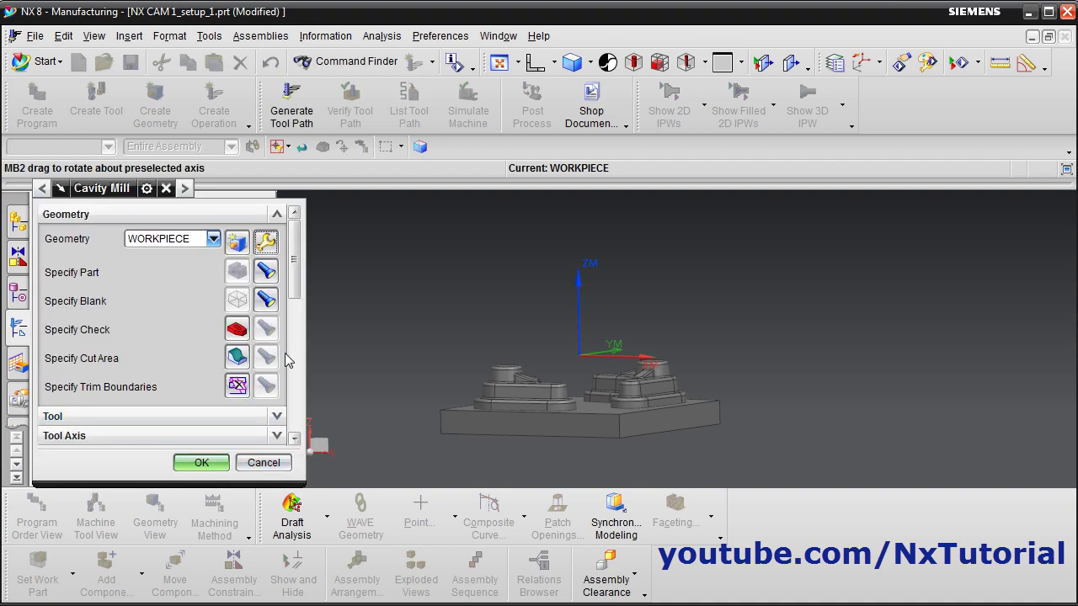
pyautogui.click(266, 273)
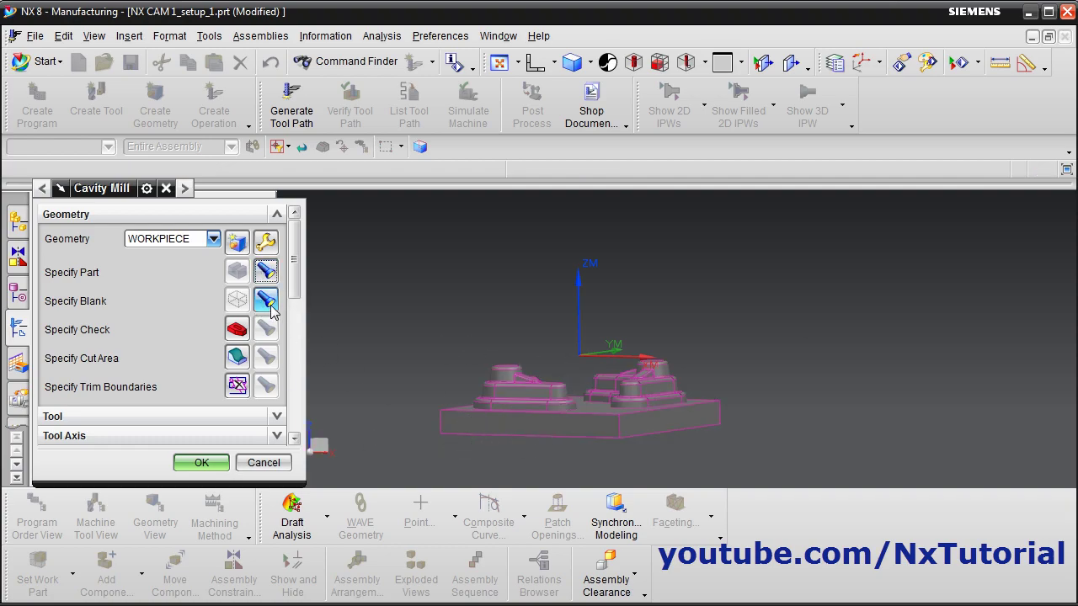
pyautogui.click(266, 301)
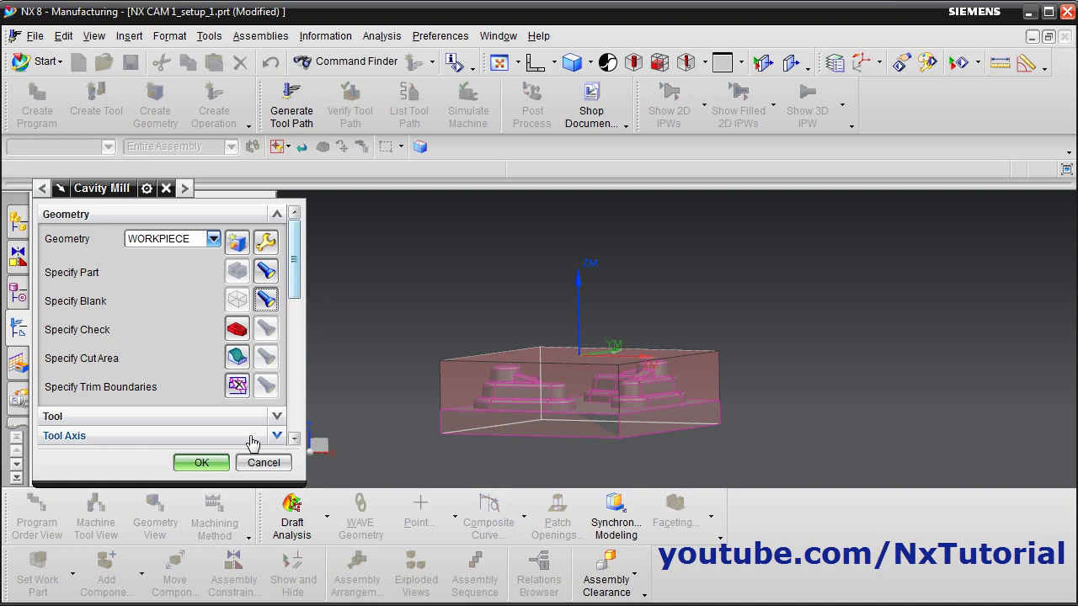
# Review the tool and tool axis settings of the cavity mill operation
pyautogui.click(278, 418)
pyautogui.scroll(-2, 211, 303)
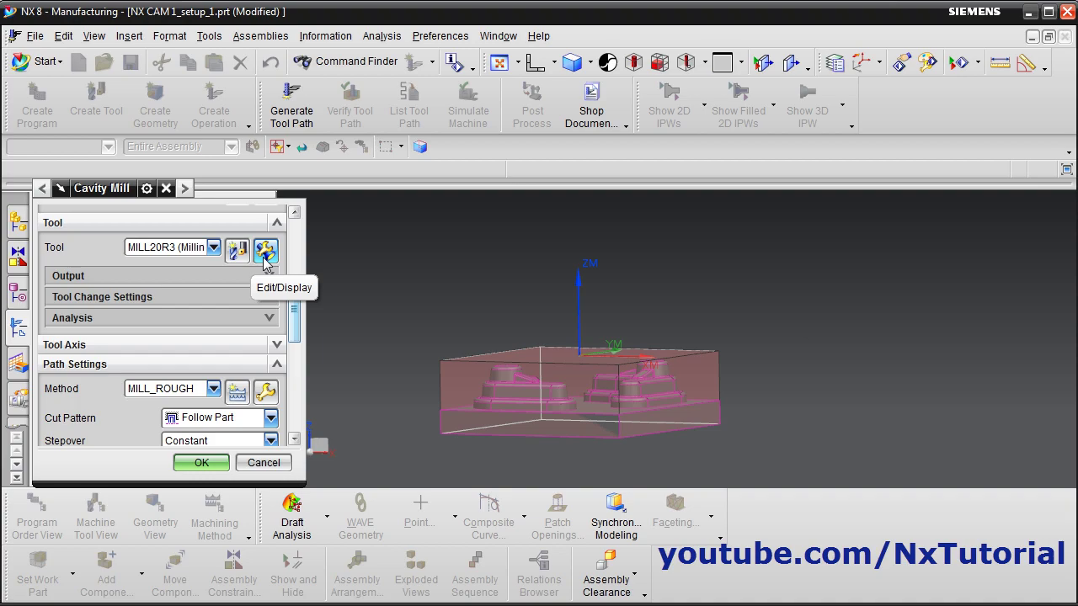
pyautogui.click(276, 344)
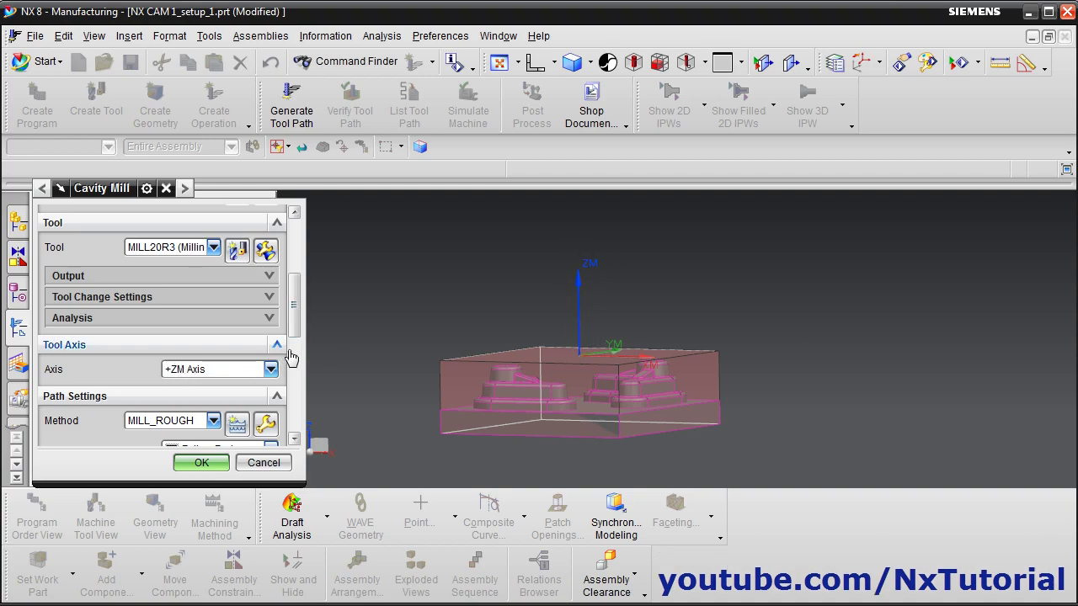
# Choose Follow Part as the cut pattern in the path settings, keeping the stepover at Constant
pyautogui.scroll(-4, 295, 362)
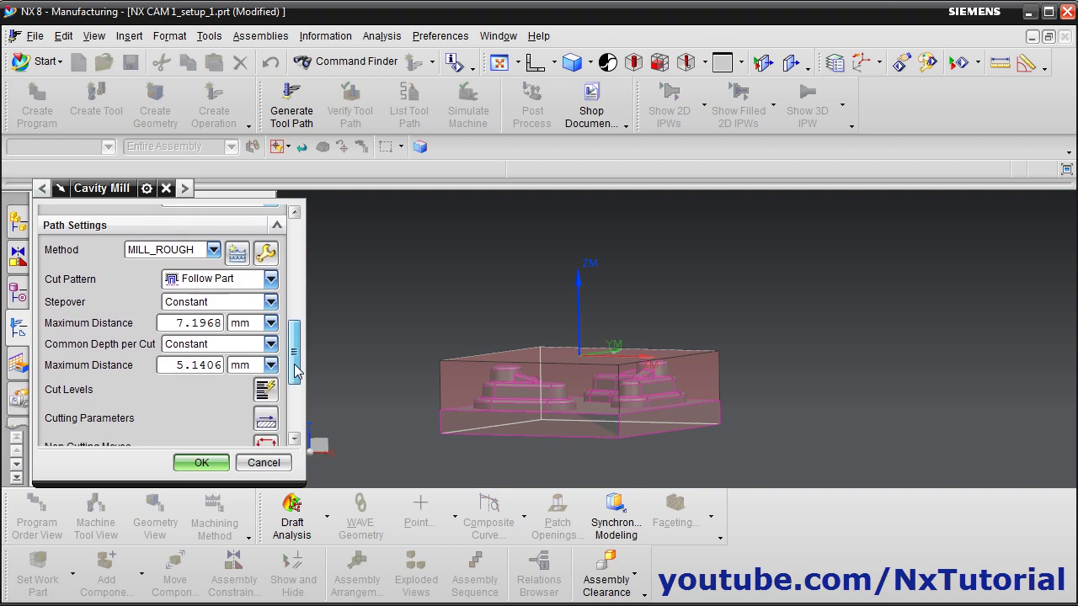
pyautogui.scroll(-1, 295, 370)
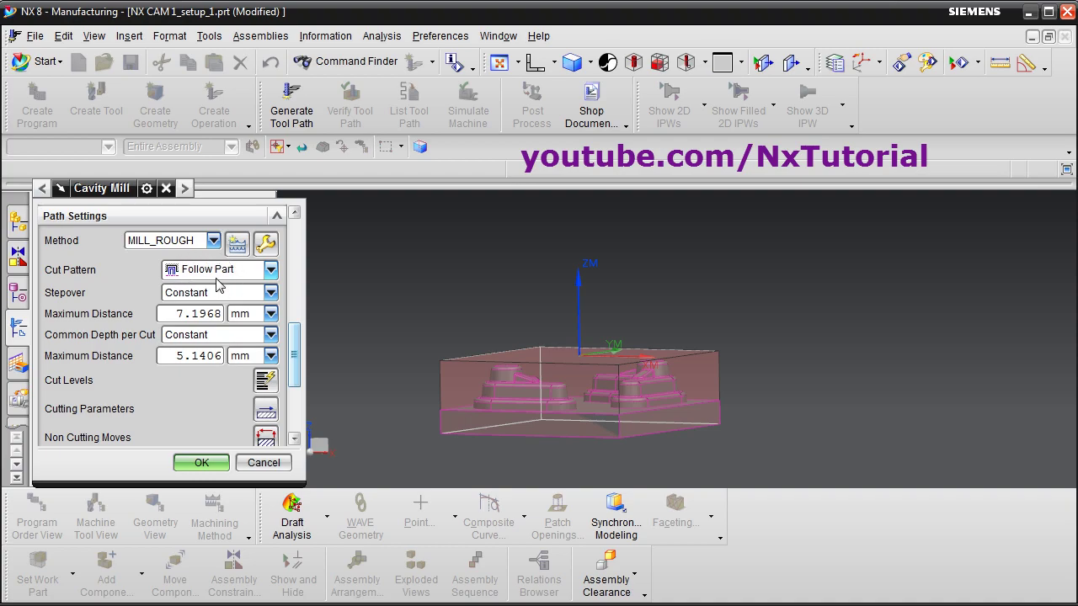
pyautogui.click(271, 271)
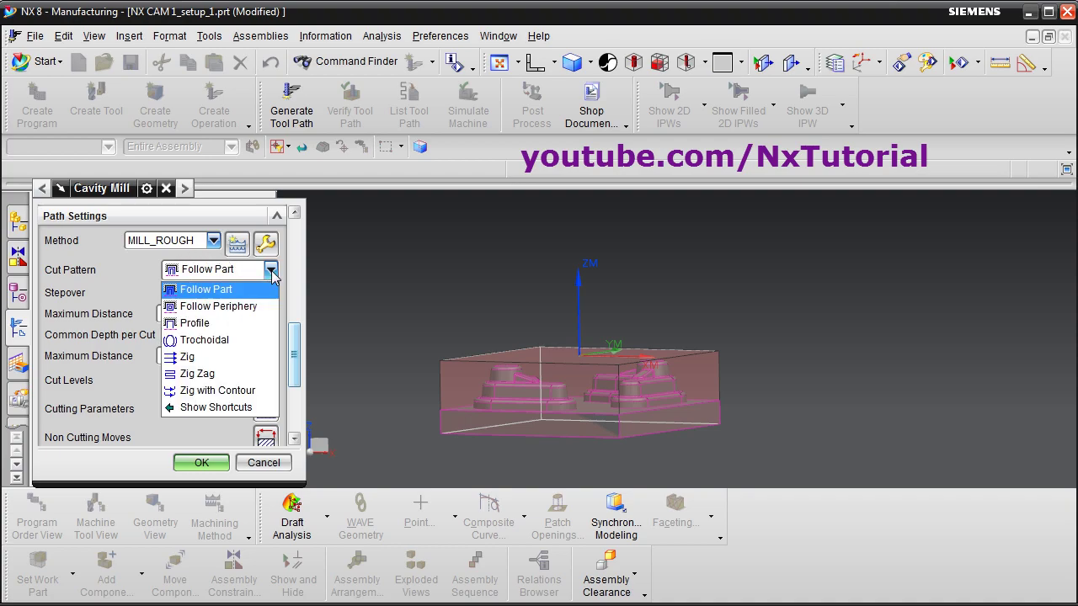
pyautogui.click(202, 290)
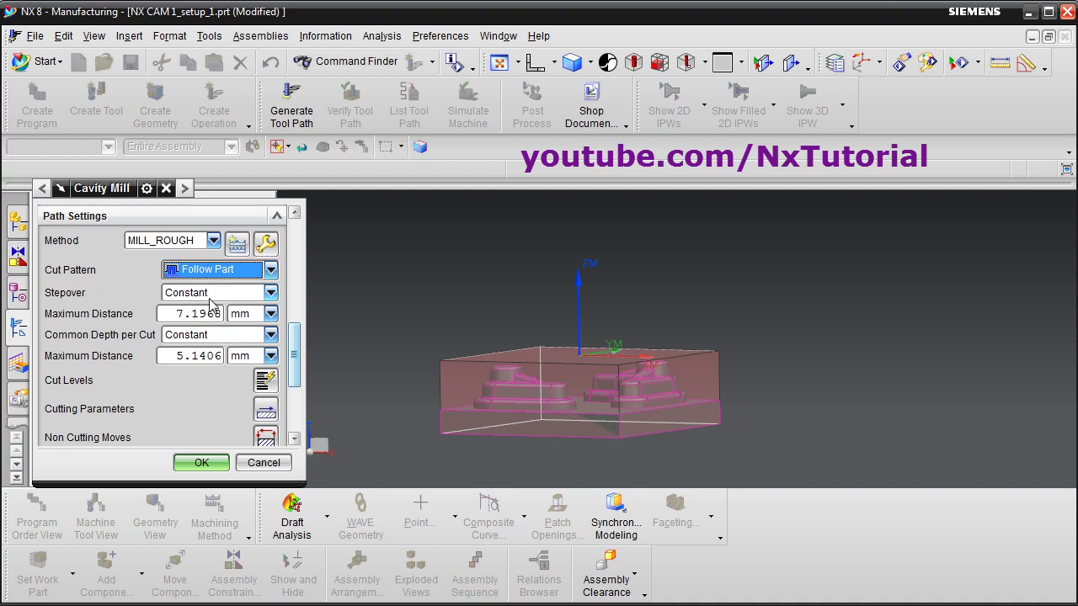
pyautogui.click(270, 292)
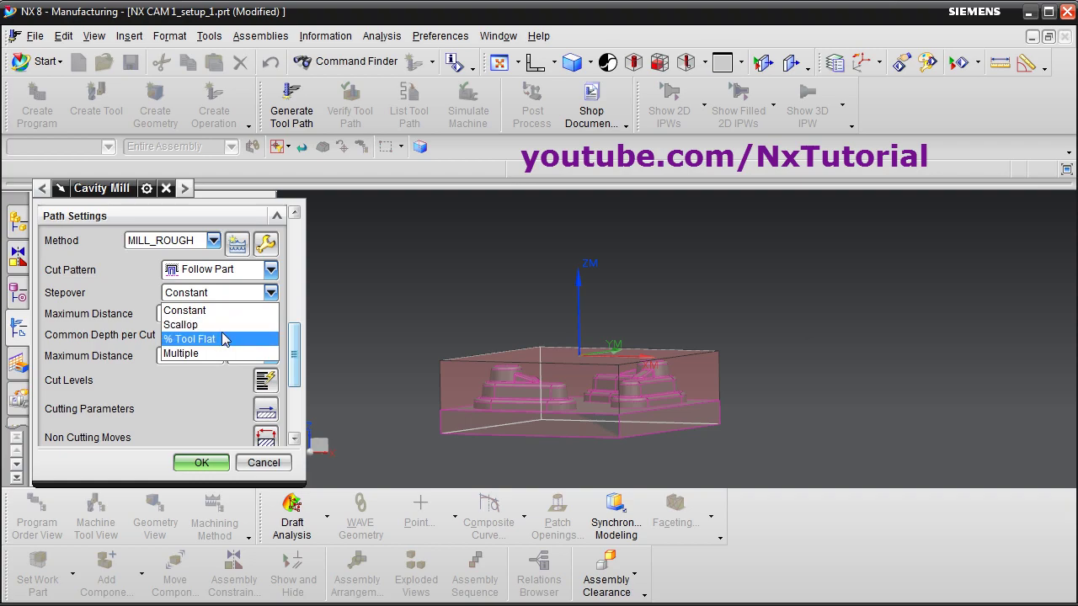
pyautogui.click(123, 293)
pyautogui.moveTo(171, 314)
pyautogui.mouseDown()
pyautogui.moveTo(228, 317)
pyautogui.moveTo(187, 328)
pyautogui.mouseUp()
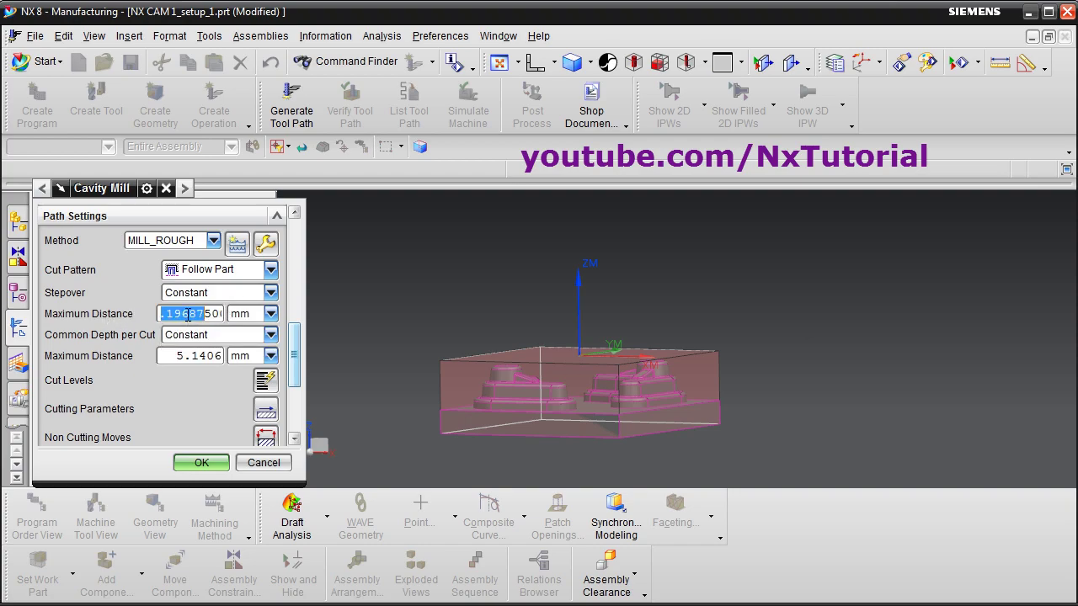
pyautogui.click(187, 314)
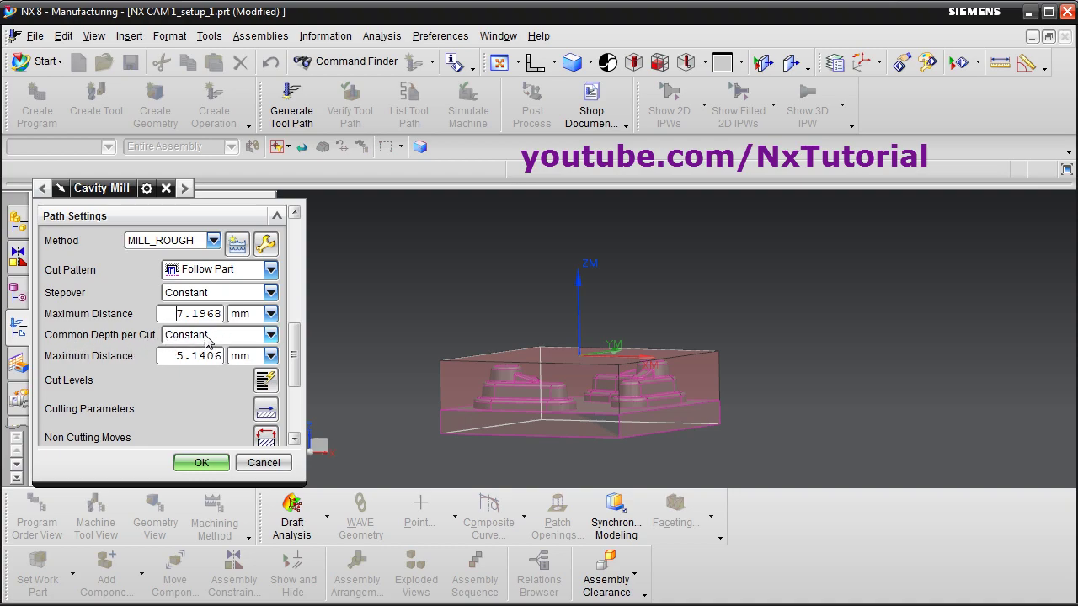
# Set the common depth per cut to Constant with a maximum distance of 1 mm
pyautogui.click(271, 335)
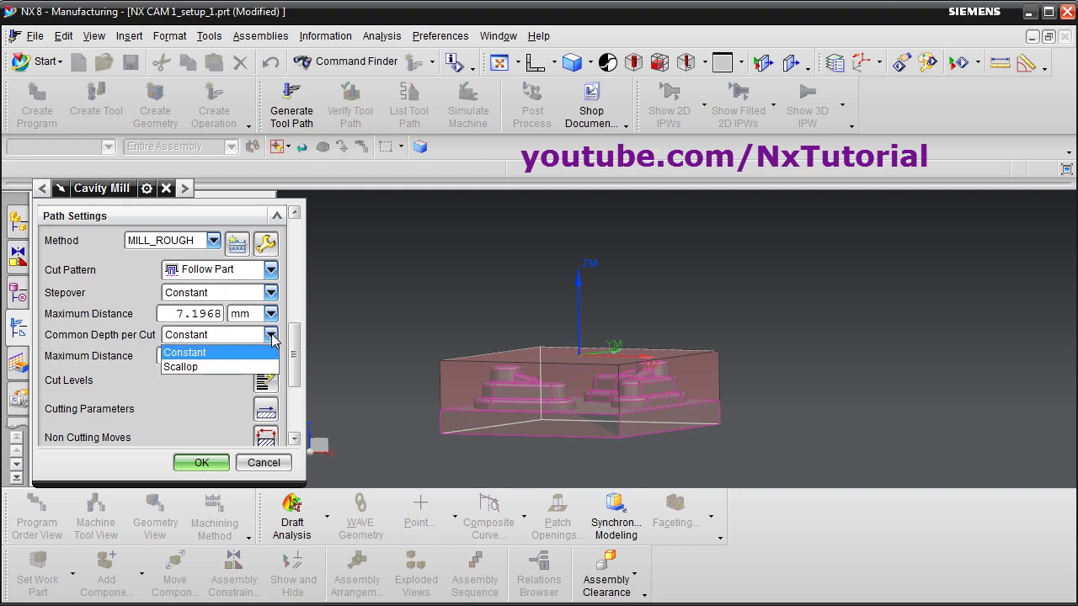
pyautogui.click(270, 352)
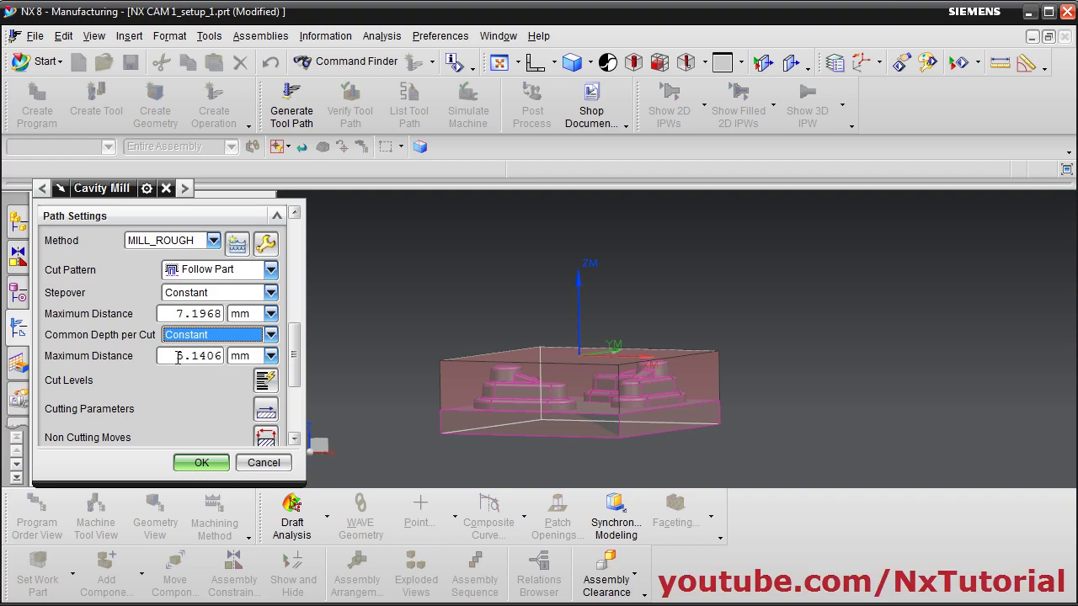
pyautogui.click(179, 356)
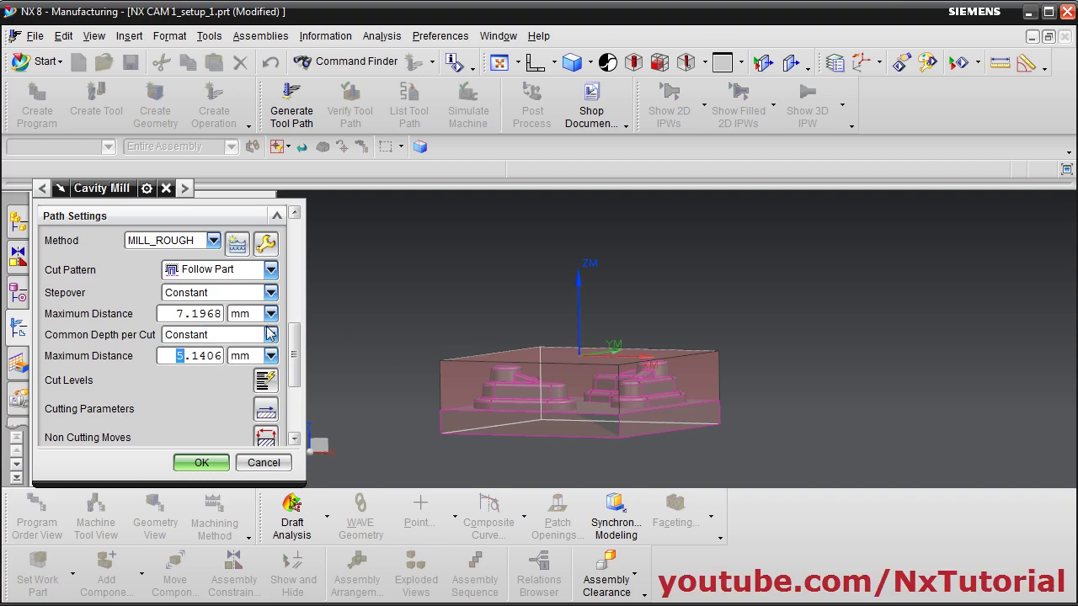
pyautogui.moveTo(175, 355); pyautogui.dragTo(253, 356)
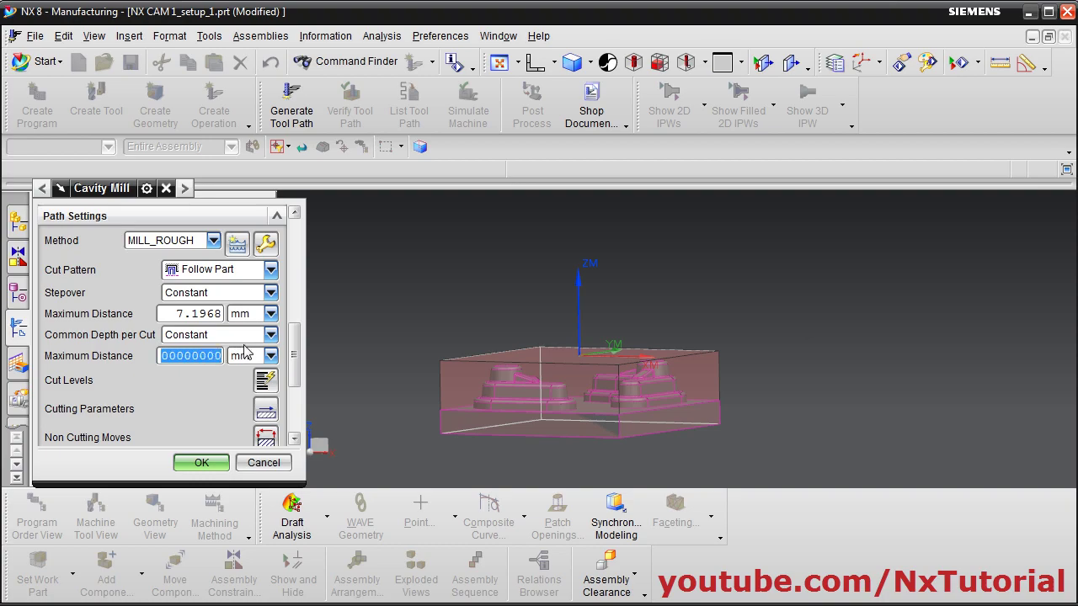
pyautogui.write('1')
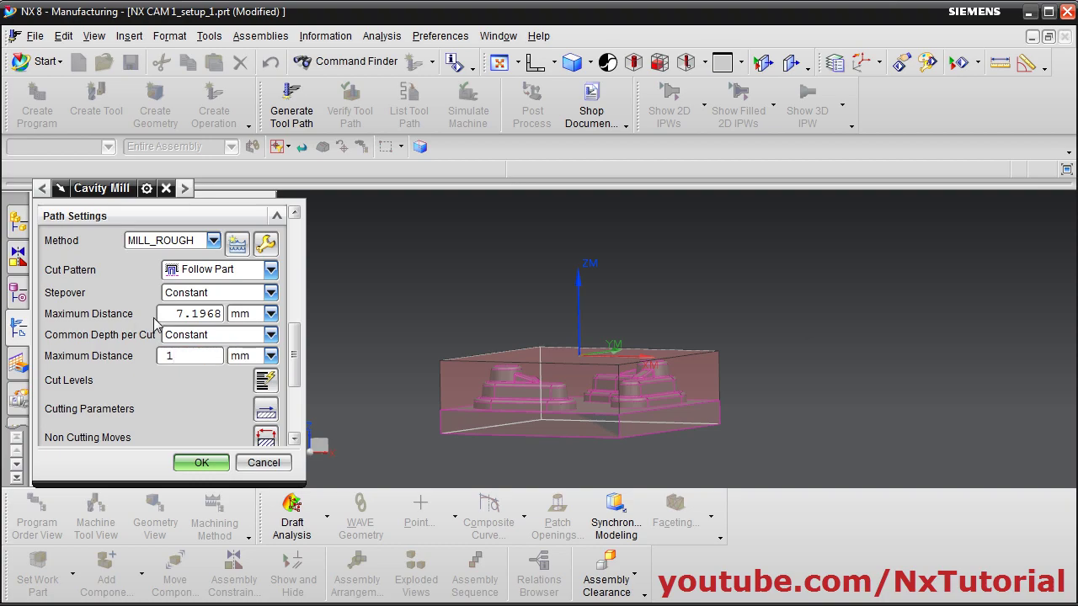
pyautogui.press('Return')
# Examine the cut levels and depth ranges on the model up close, and accept them
pyautogui.click(266, 383)
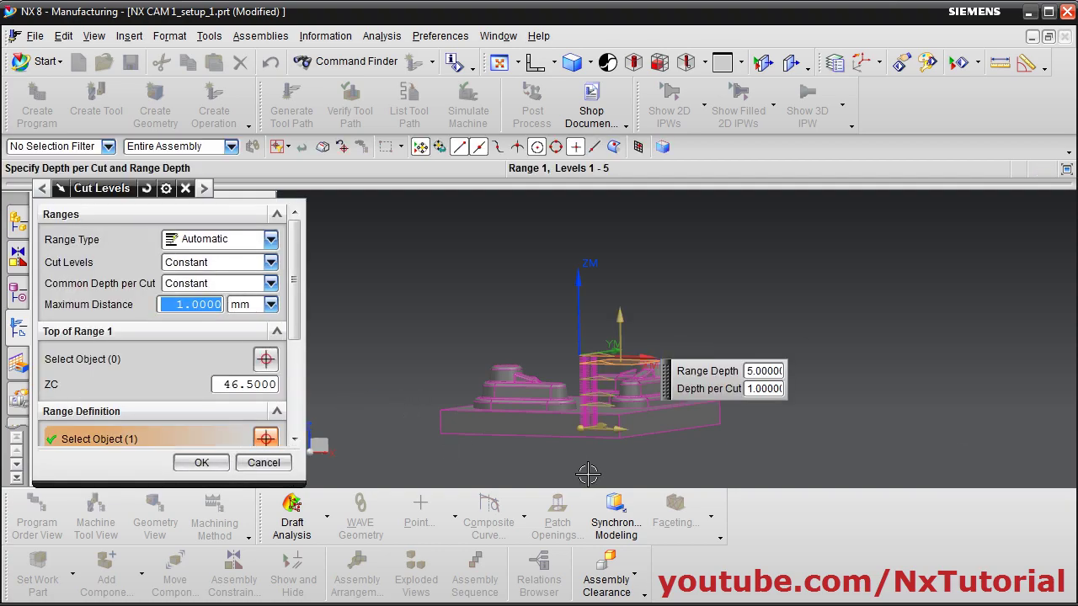
pyautogui.scroll(5, 594, 379)
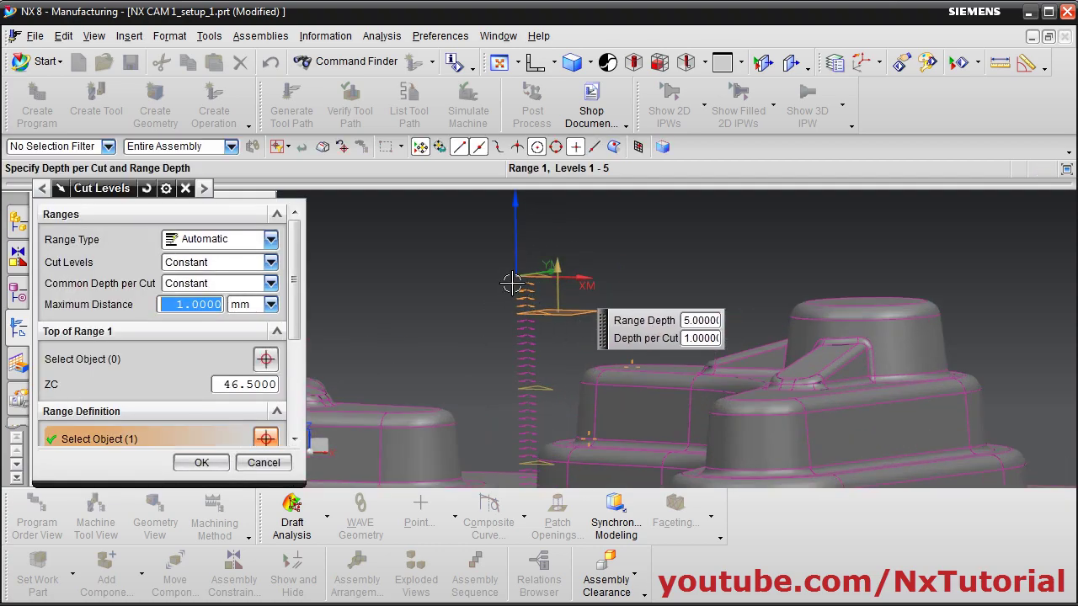
pyautogui.scroll(3, 537, 296)
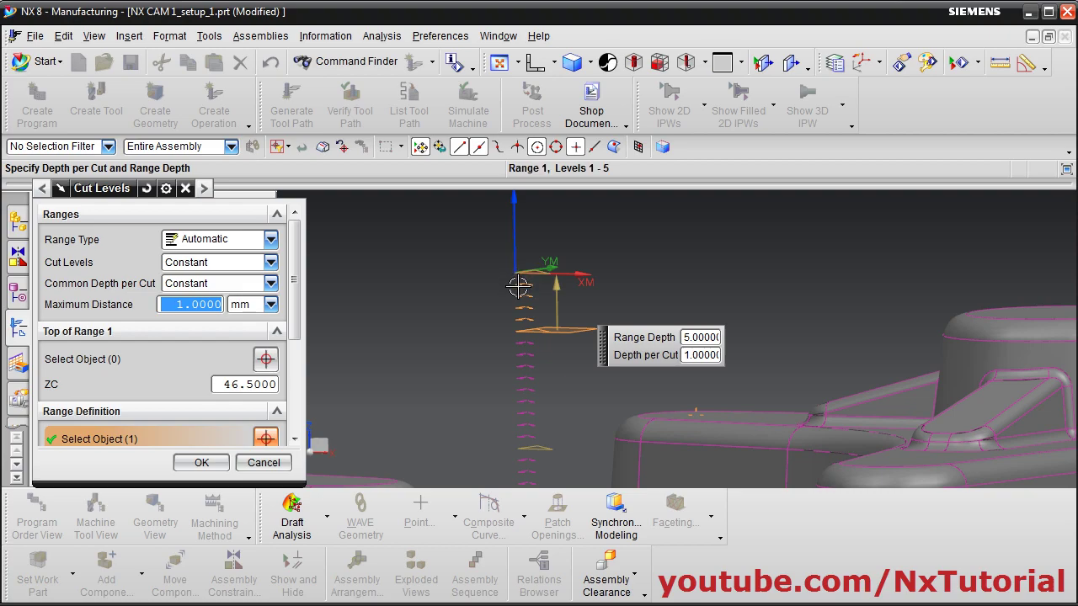
pyautogui.moveTo(298, 284); pyautogui.dragTo(304, 238)
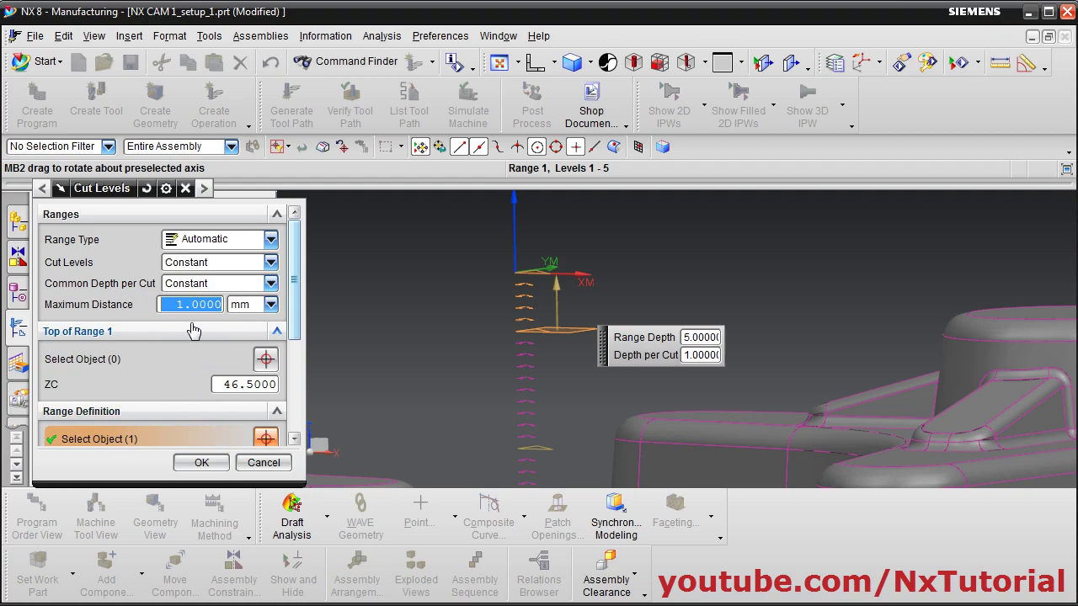
pyautogui.click(202, 464)
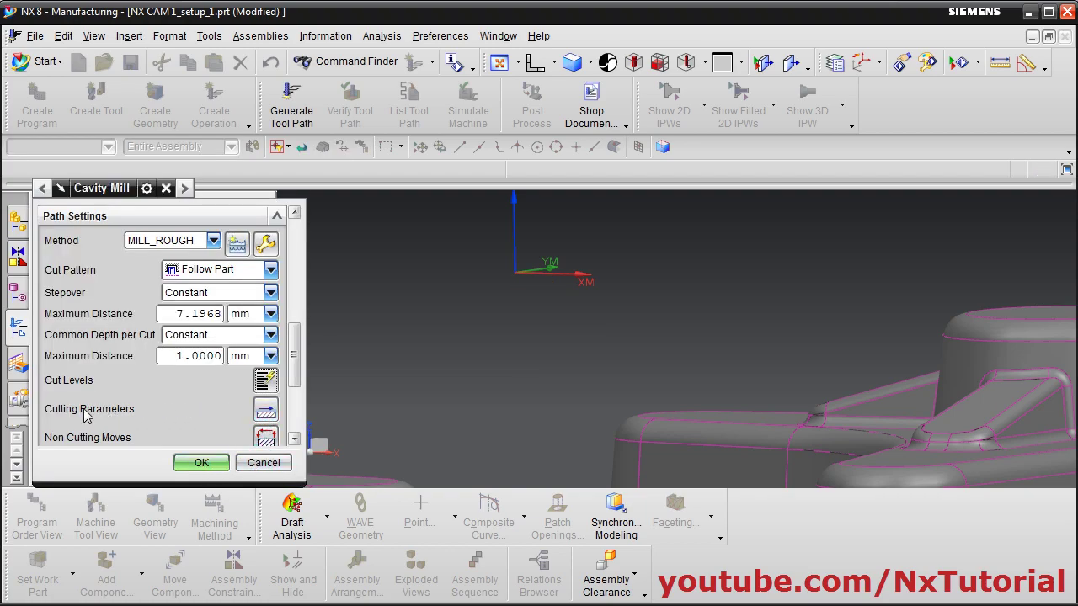
# Review the strategy, stock, corner and containment settings in the cutting parameters of the cavity mill operation, and accept them
pyautogui.click(266, 411)
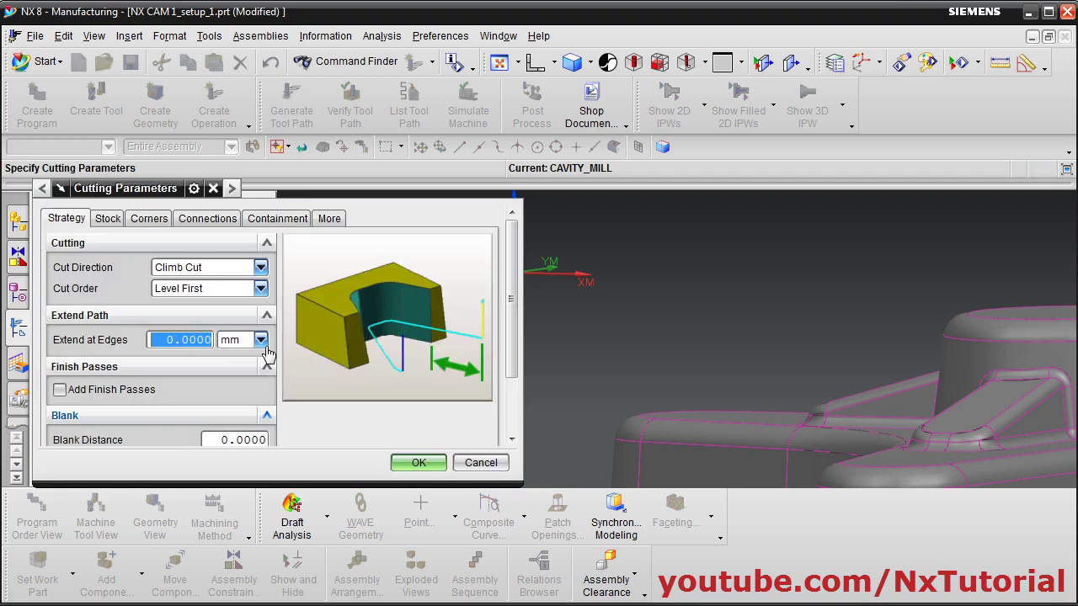
pyautogui.click(261, 268)
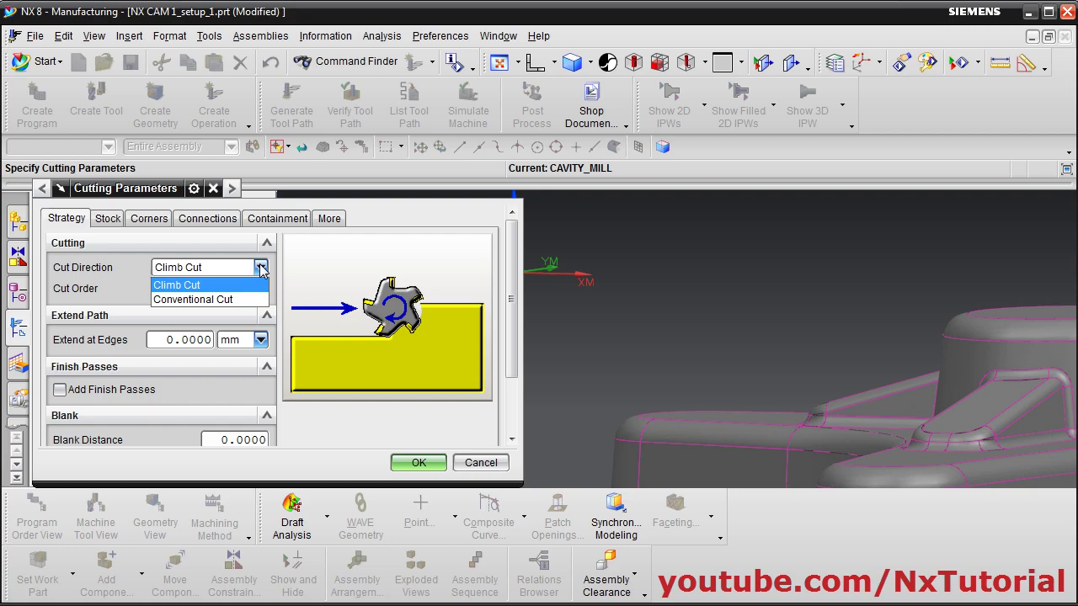
pyautogui.click(261, 267)
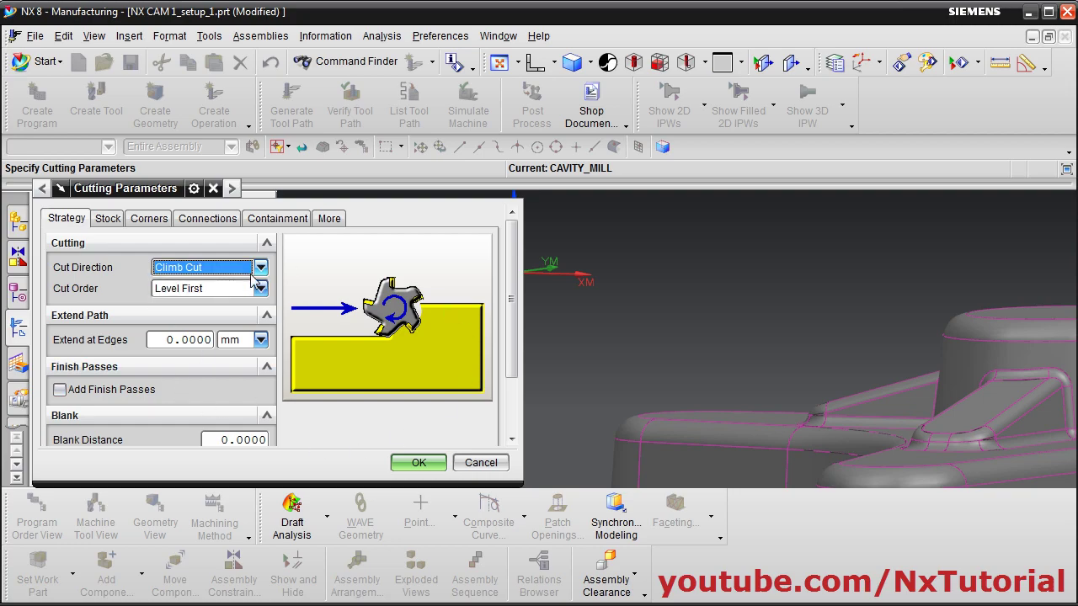
pyautogui.click(113, 222)
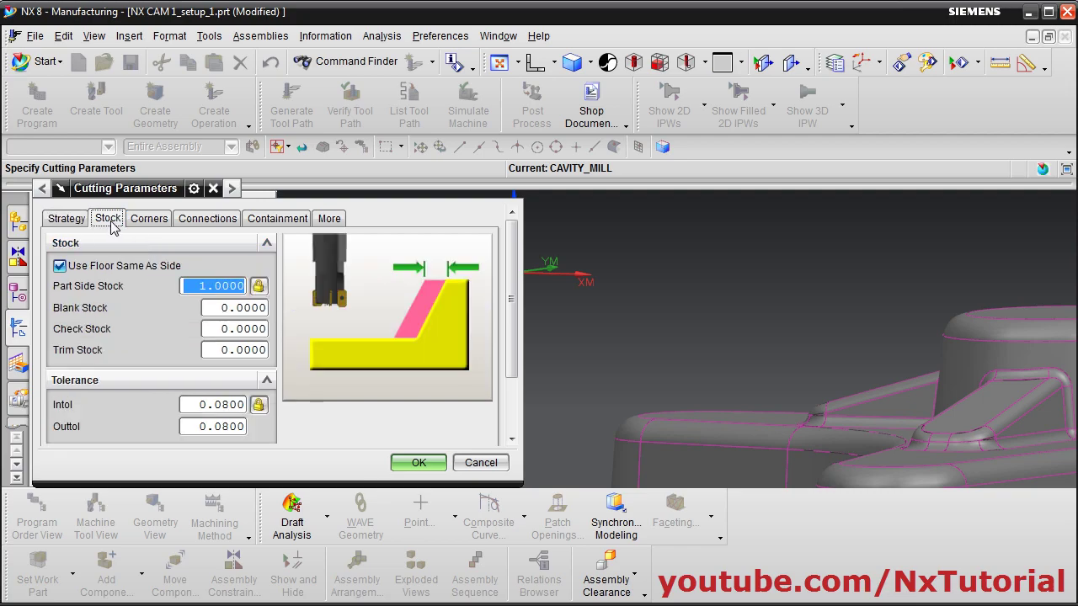
pyautogui.click(216, 286)
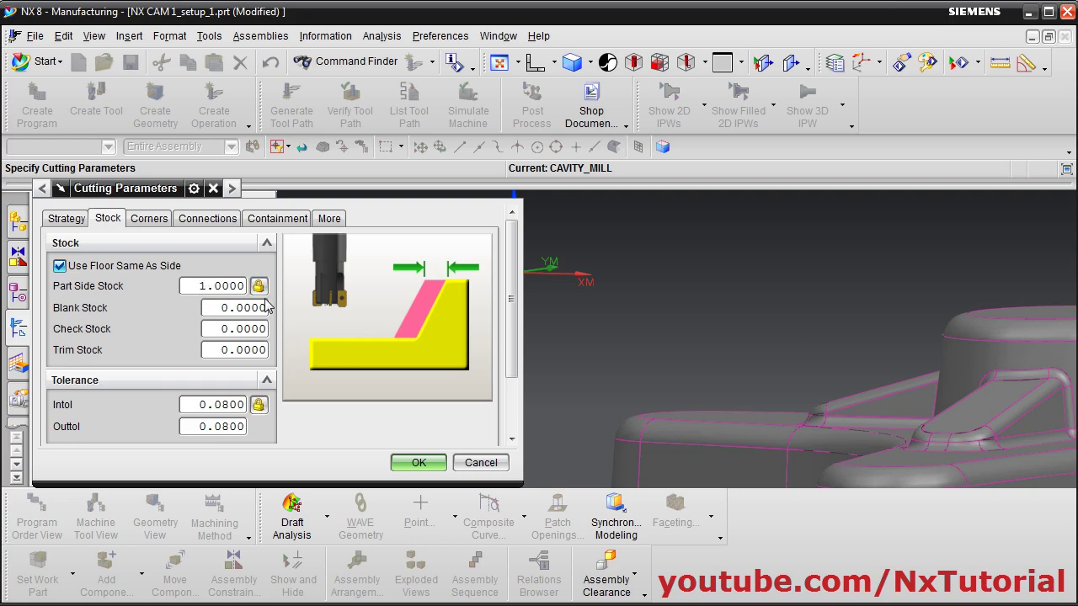
pyautogui.click(149, 219)
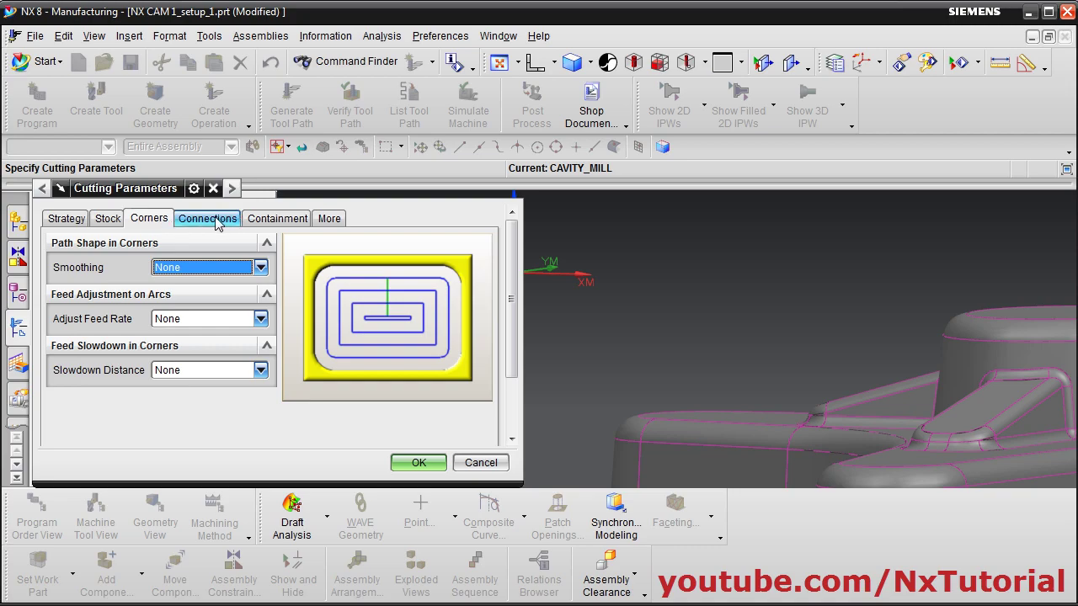
pyautogui.click(241, 221)
pyautogui.click(267, 220)
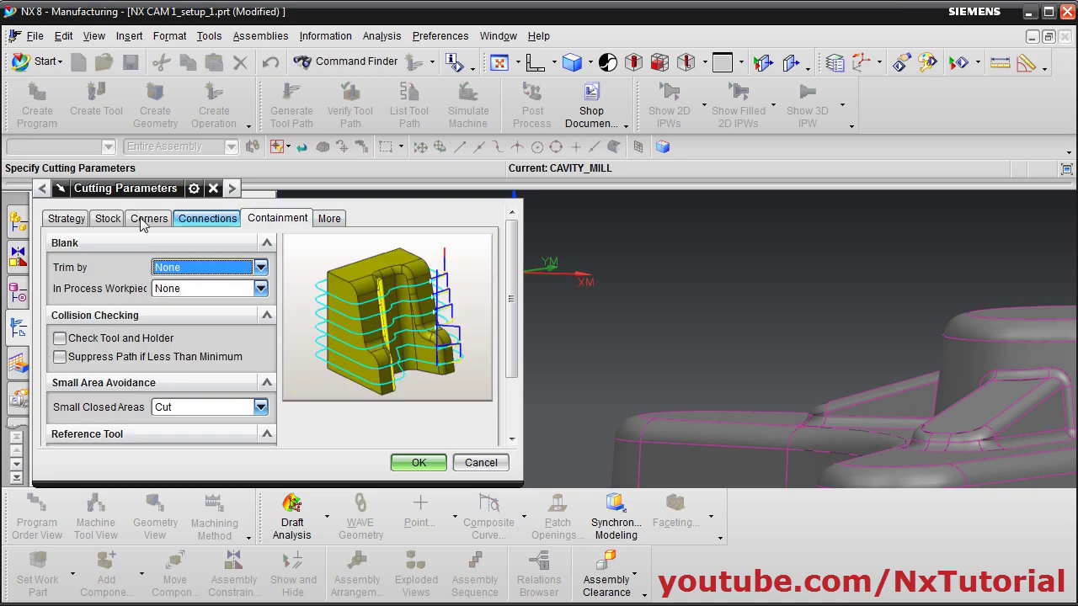
pyautogui.click(66, 219)
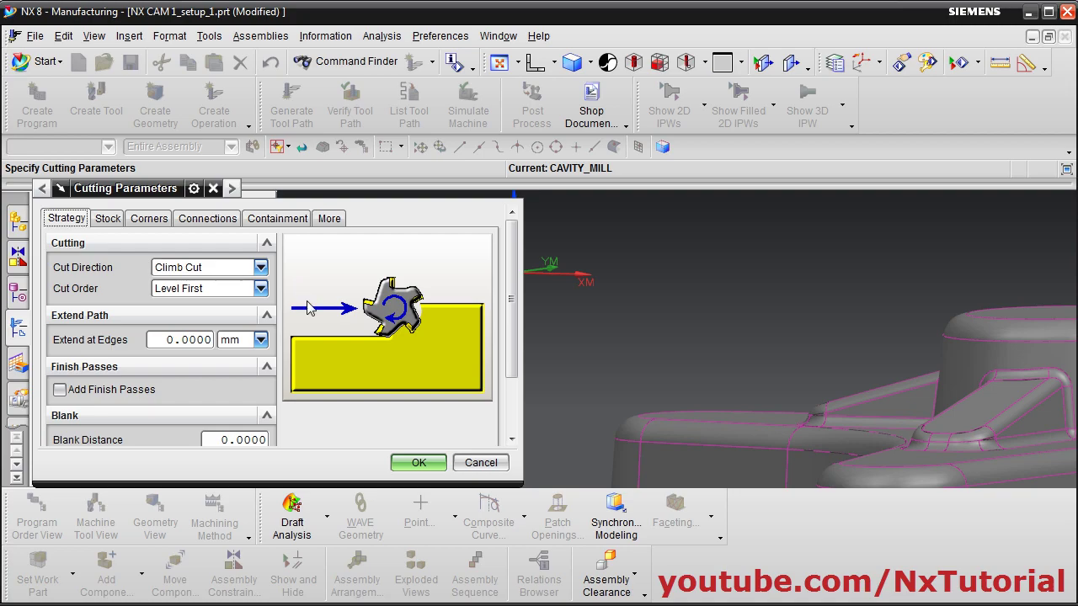
pyautogui.click(422, 462)
# Review the closed-area engage settings of the non cutting moves and leave them without making changes
pyautogui.moveTo(297, 370); pyautogui.dragTo(299, 397)
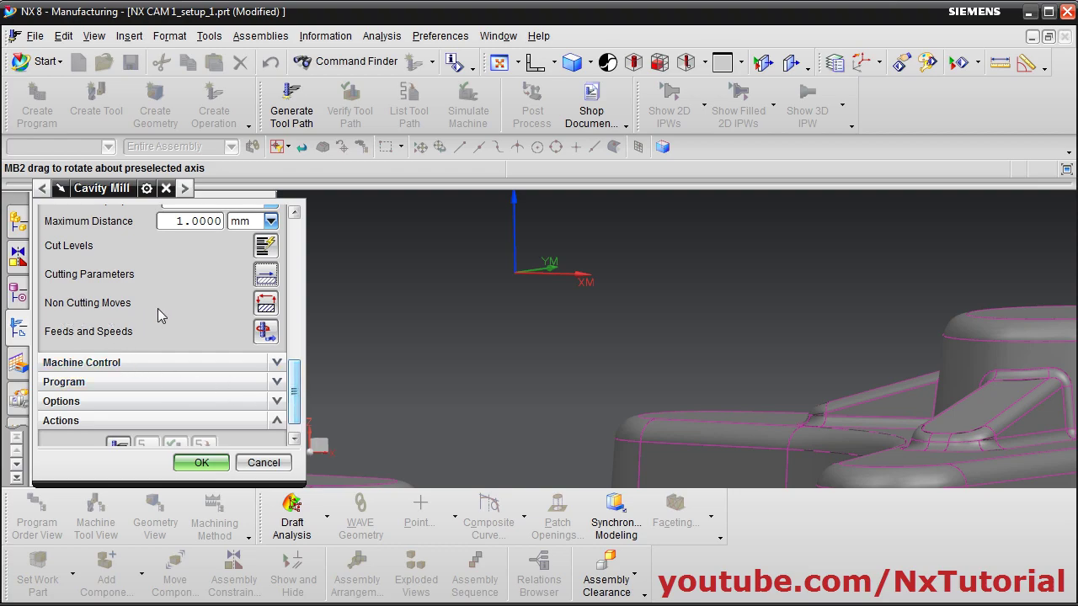
pyautogui.click(266, 307)
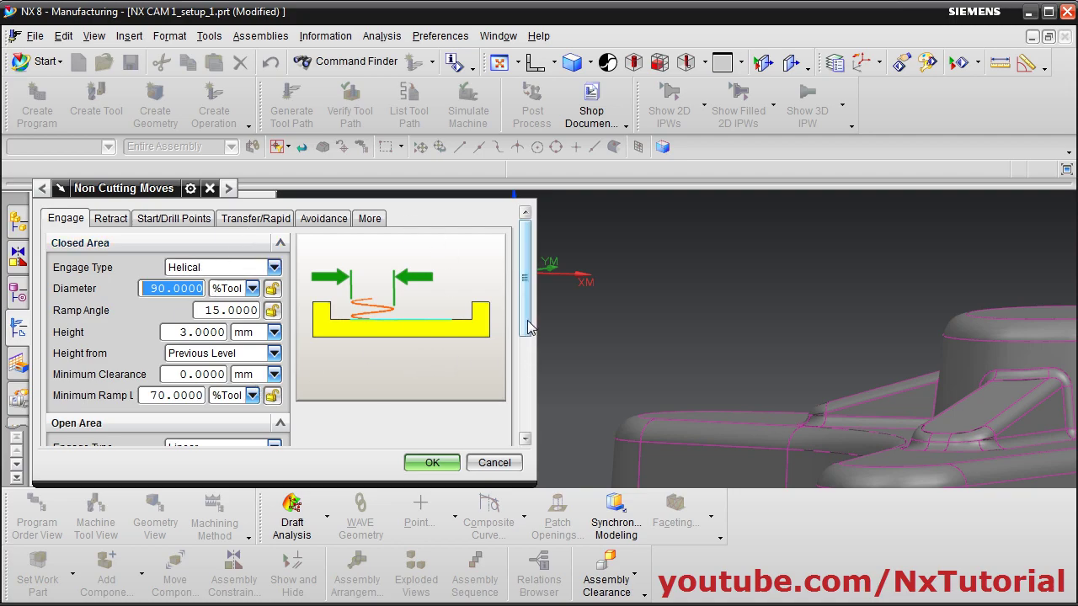
pyautogui.moveTo(529, 318)
pyautogui.mouseDown()
pyautogui.moveTo(530, 403)
pyautogui.moveTo(530, 331)
pyautogui.mouseUp()
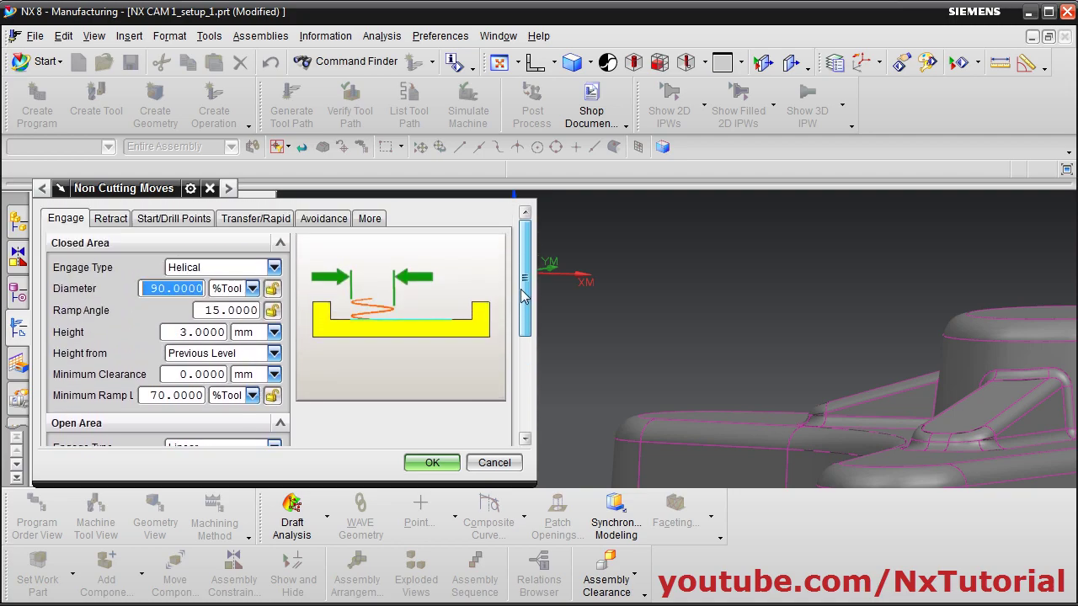
pyautogui.click(493, 463)
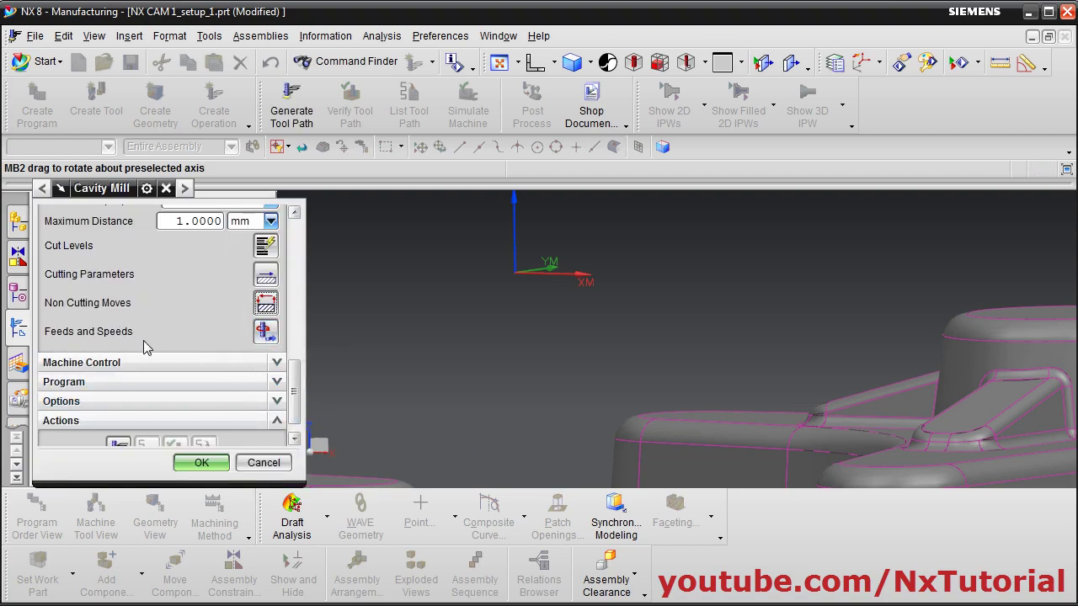
# Review the spindle speed, the cut feed rate and the additional feed rates for the individual moves, and accept them
pyautogui.click(266, 332)
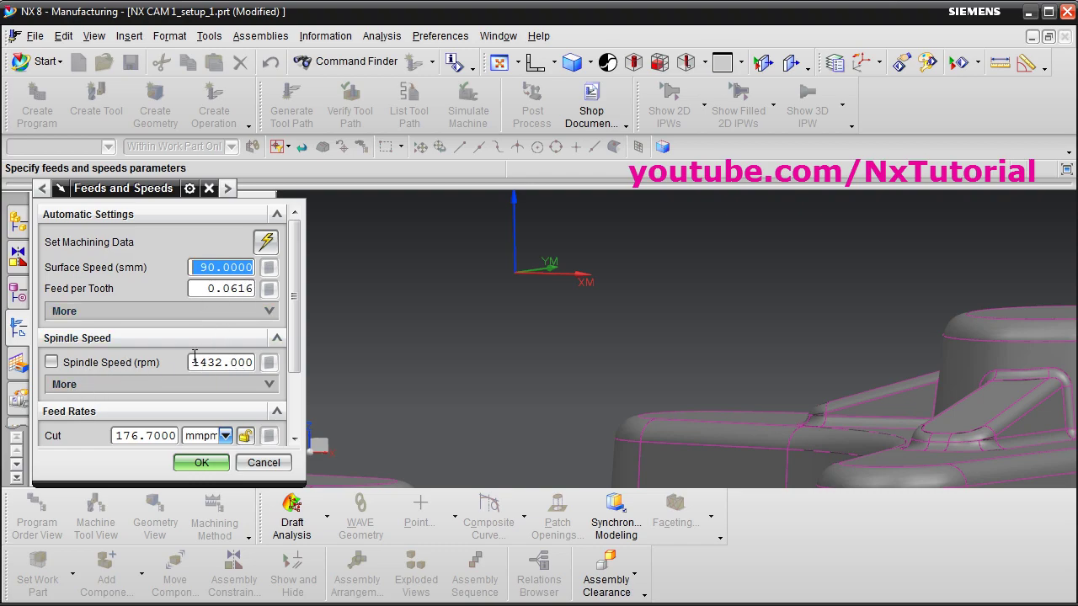
pyautogui.scroll(-4, 302, 354)
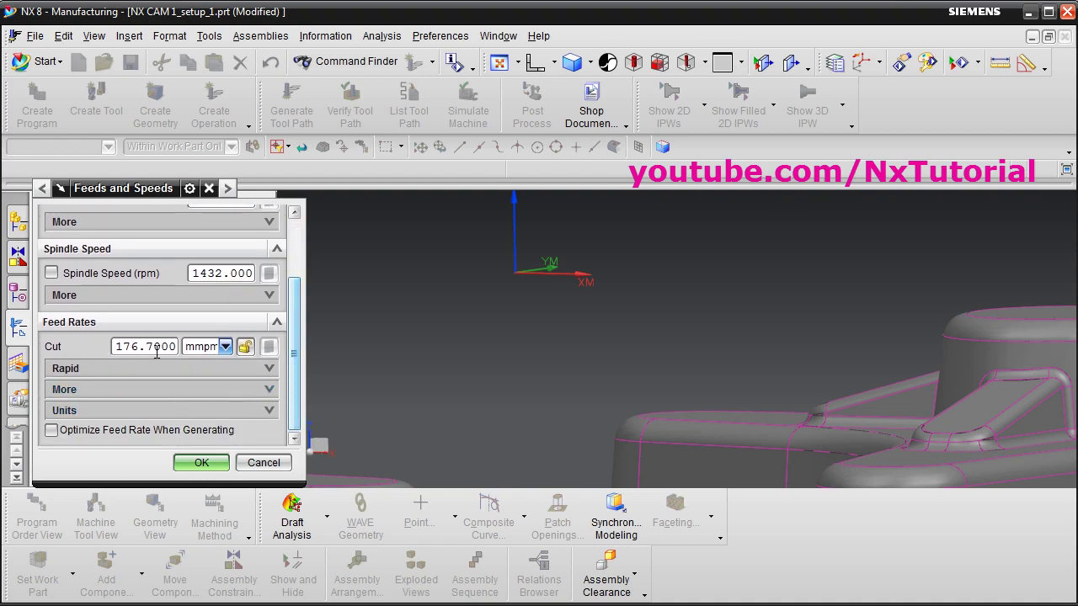
pyautogui.click(269, 392)
pyautogui.scroll(-2, 81, 367)
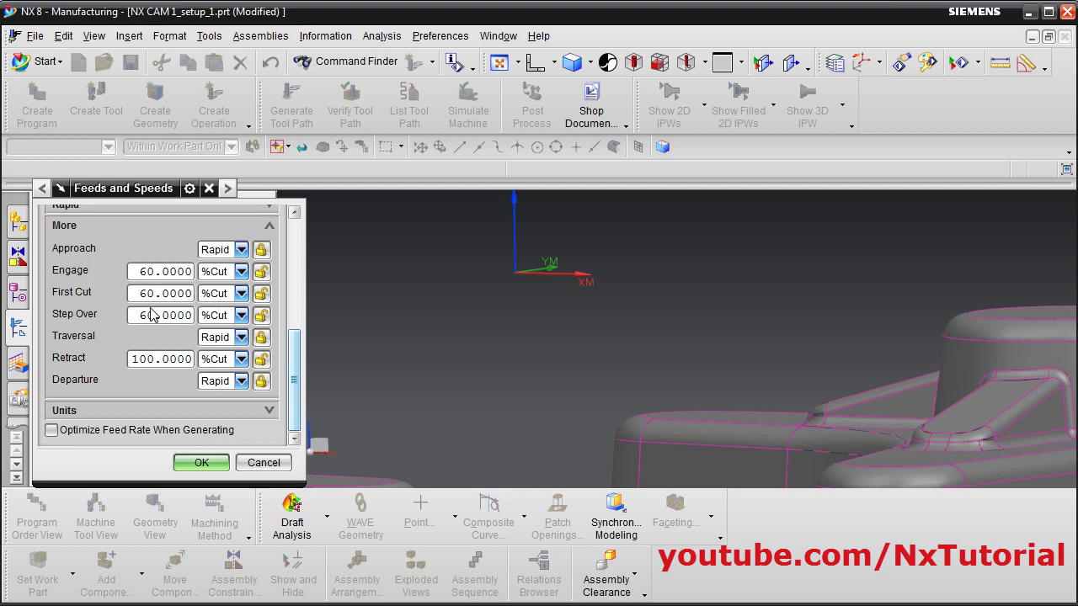
pyautogui.scroll(3, 152, 320)
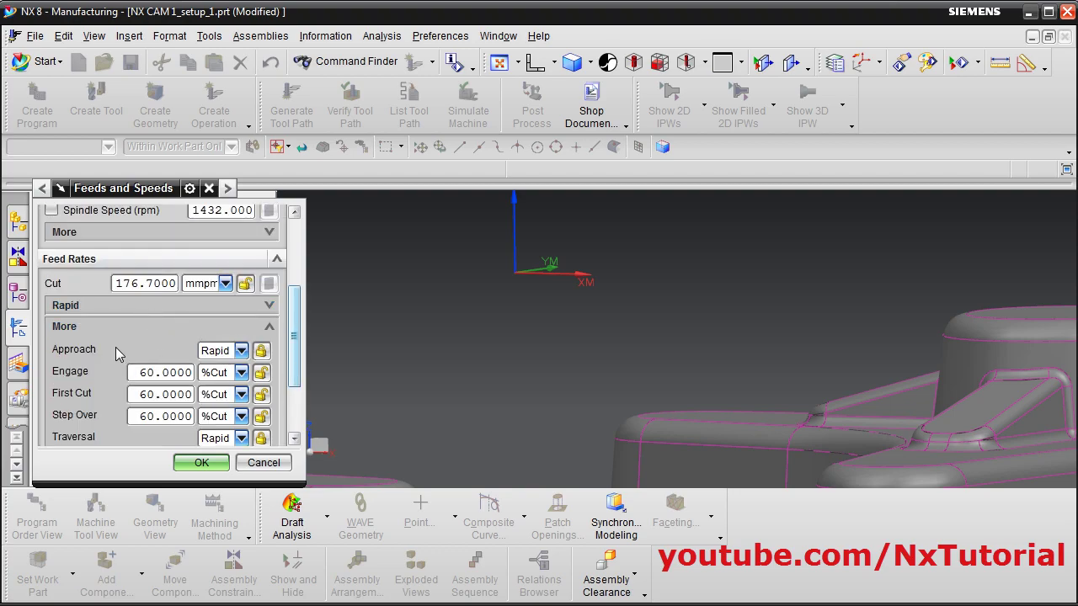
pyautogui.scroll(-2, 185, 363)
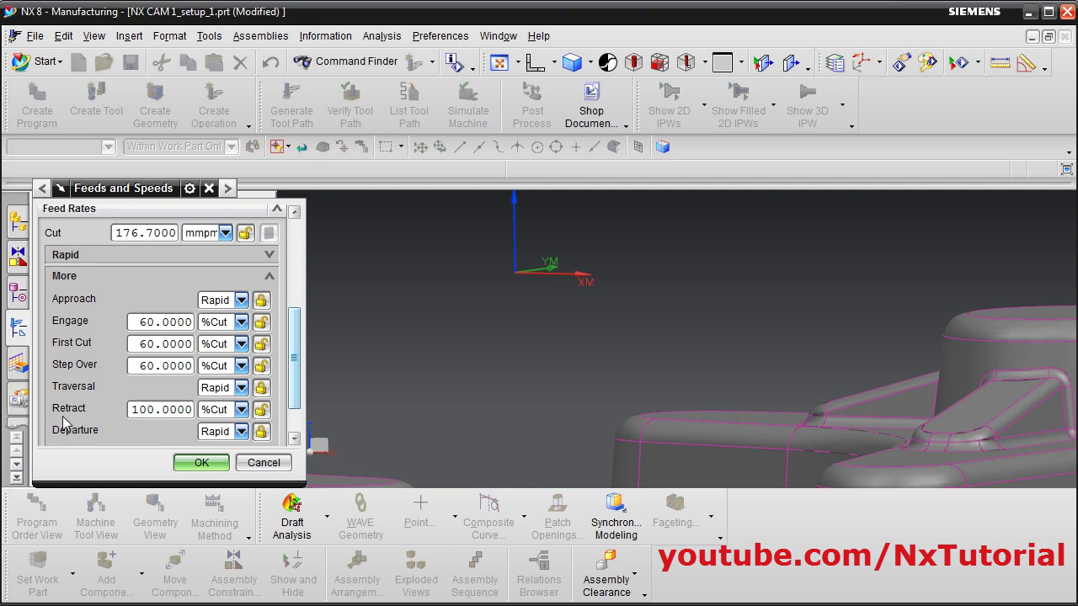
pyautogui.scroll(-2, 66, 422)
pyautogui.scroll(10, 166, 363)
pyautogui.click(203, 463)
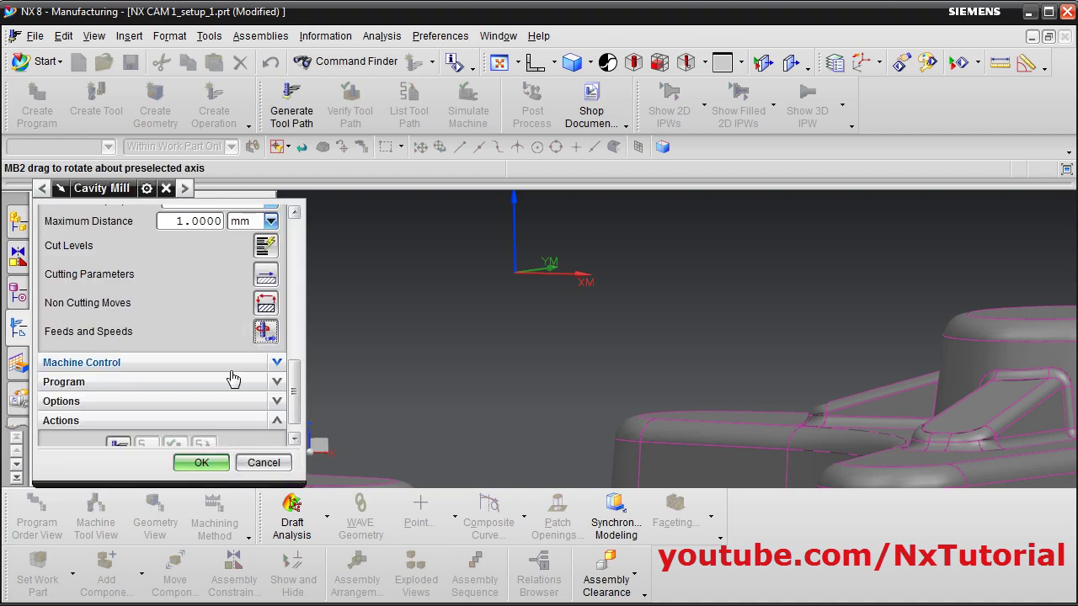
# Generate the tool path of the cavity mill operation for the whole workpiece
pyautogui.scroll(-1, 232, 375)
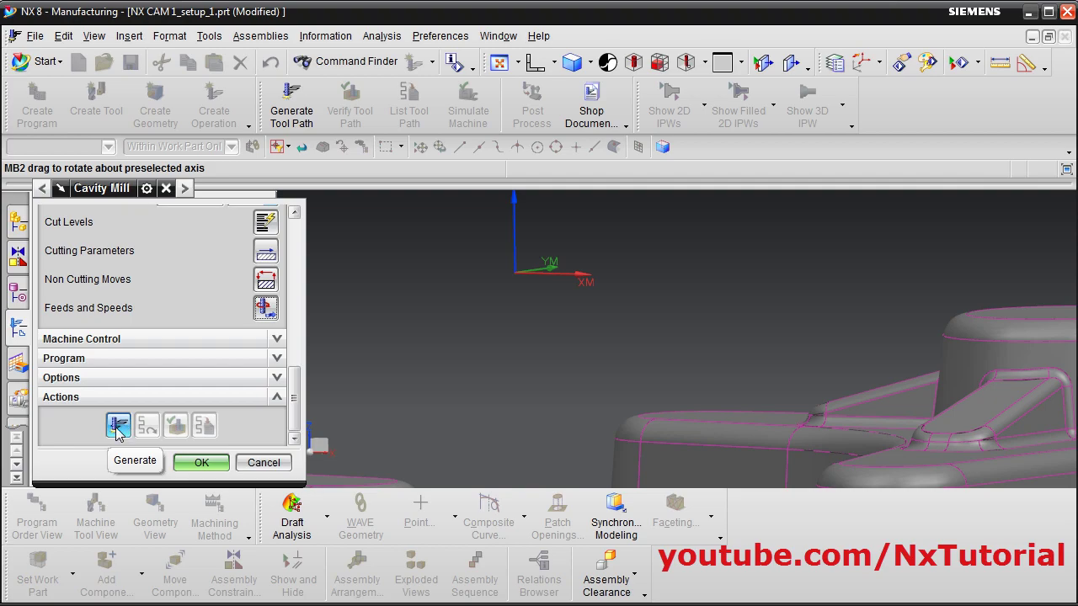
pyautogui.click(498, 63)
pyautogui.click(553, 62)
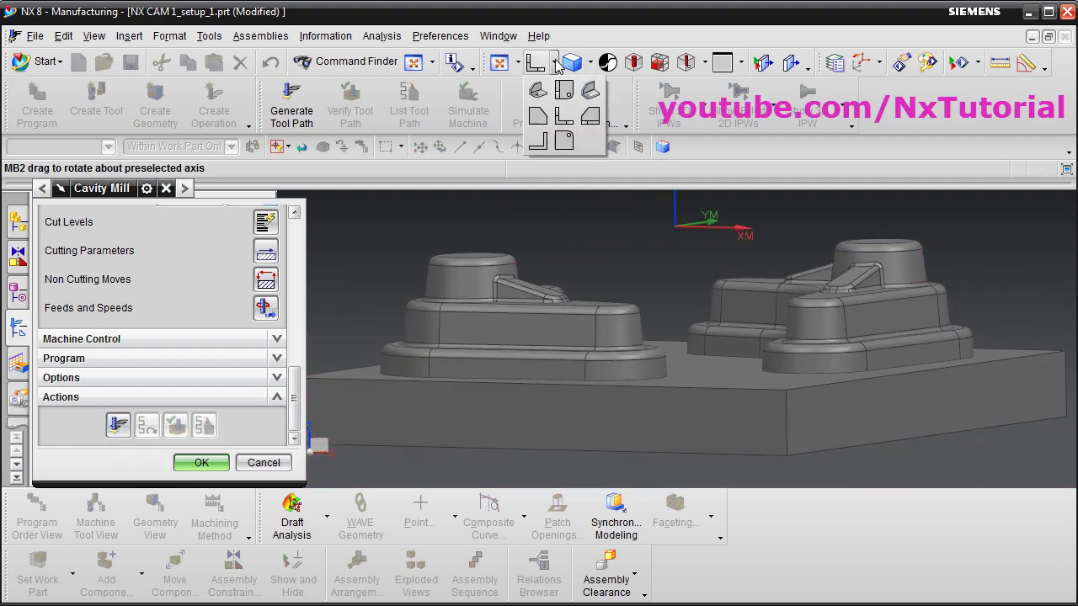
pyautogui.click(564, 91)
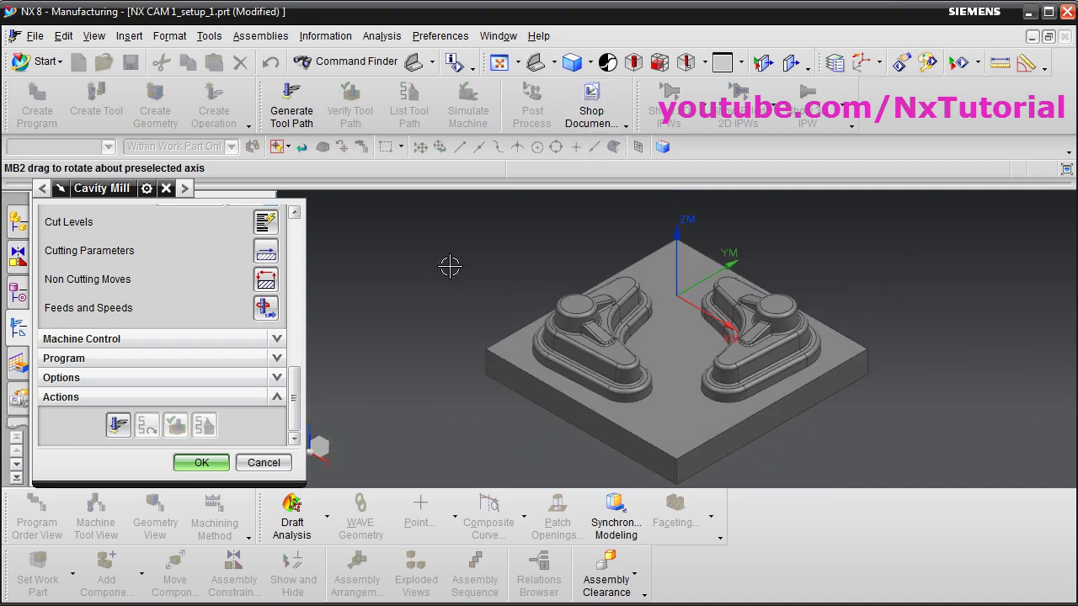
pyautogui.click(118, 427)
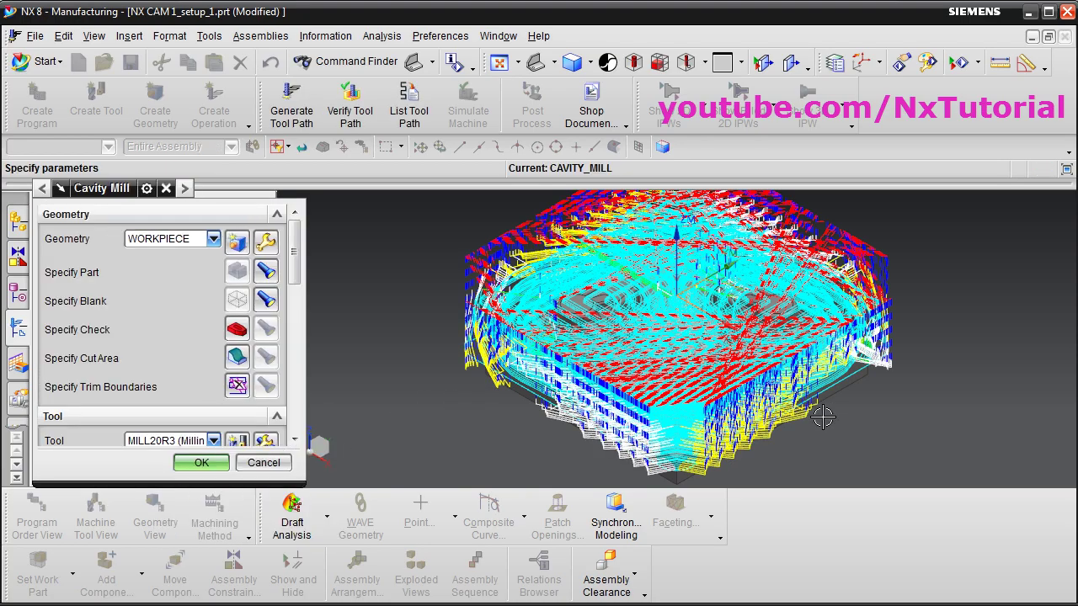
pyautogui.moveTo(830, 434); pyautogui.dragTo(820, 409, button='middle')
# Start verifying the generated tool path, limit the replay's motion display to Current Level, and examine the first level's path
pyautogui.scroll(-10, 212, 339)
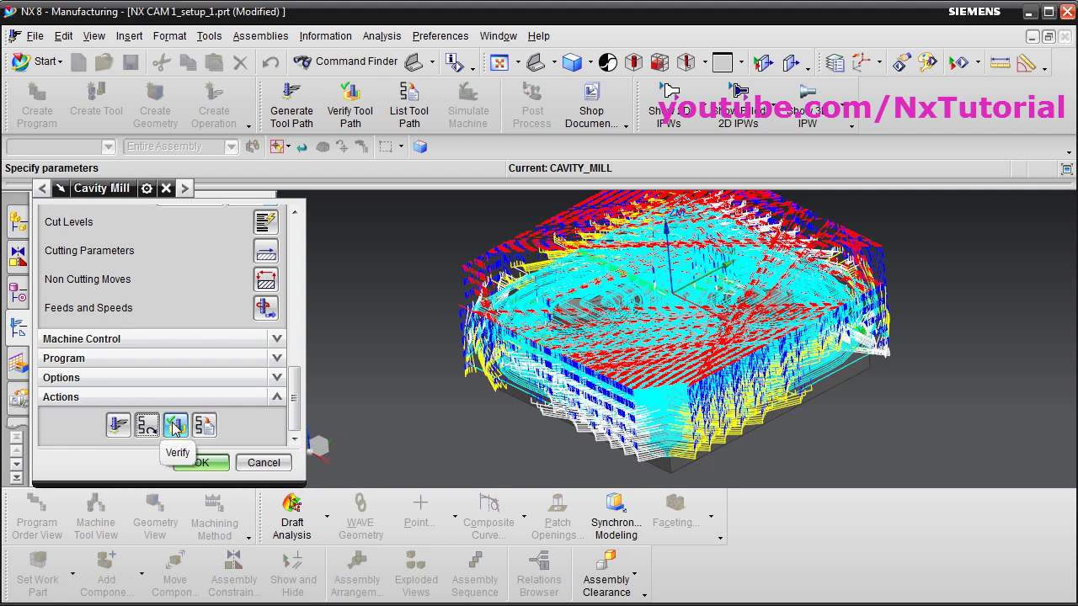
pyautogui.click(178, 428)
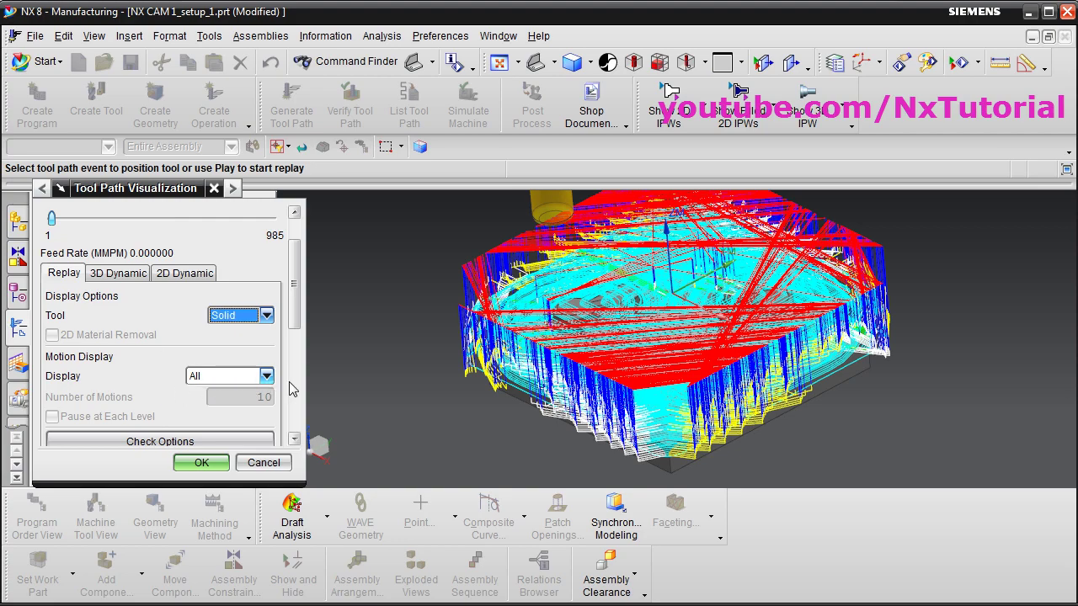
pyautogui.click(268, 378)
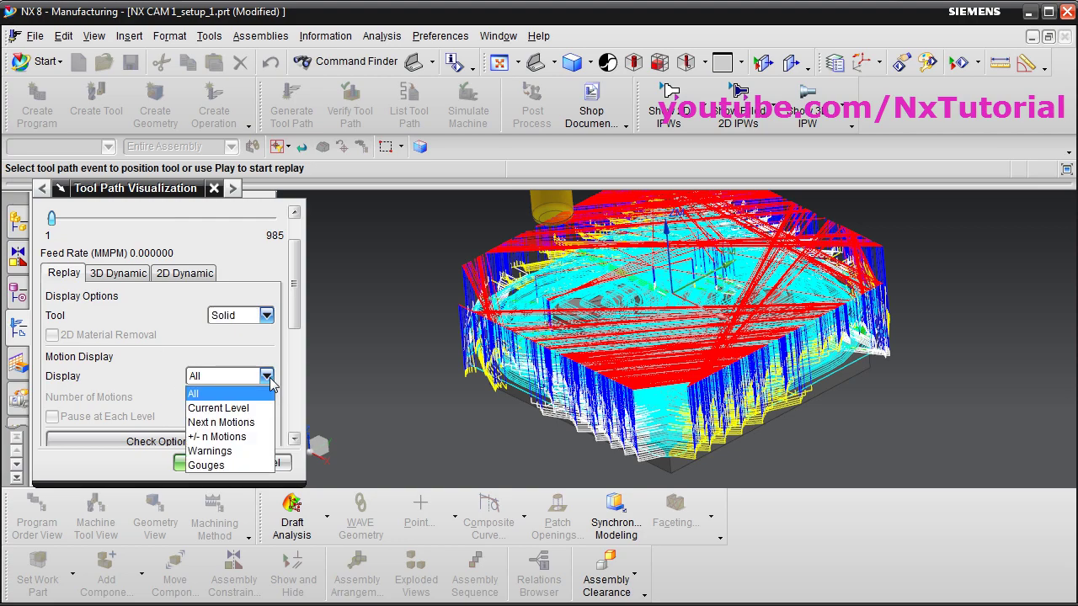
pyautogui.click(220, 408)
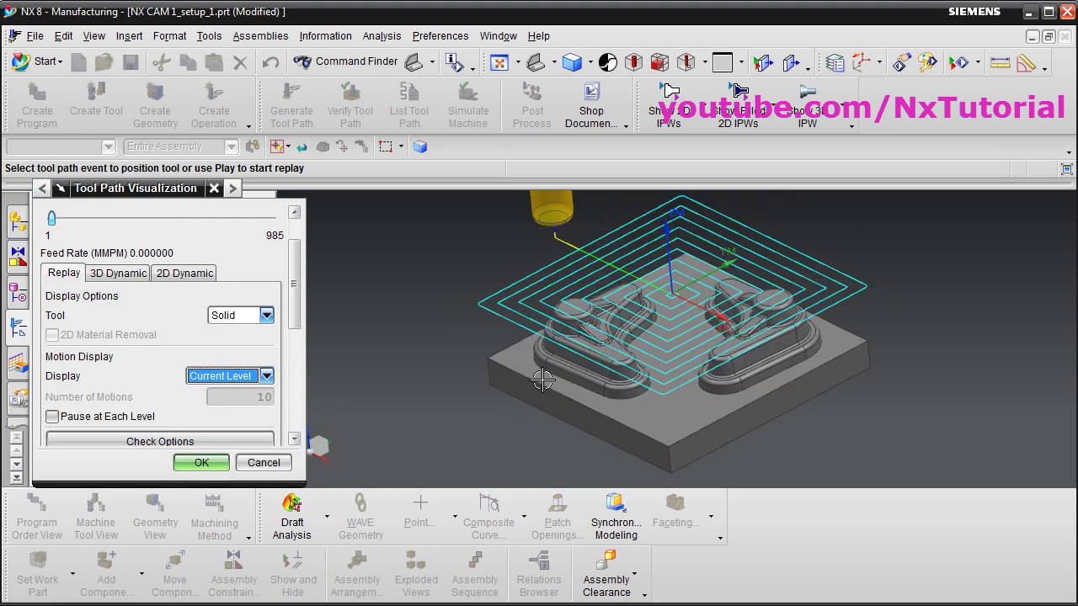
pyautogui.moveTo(583, 311); pyautogui.dragTo(613, 317, button='middle')
pyautogui.moveTo(607, 315); pyautogui.dragTo(581, 226, button='middle')
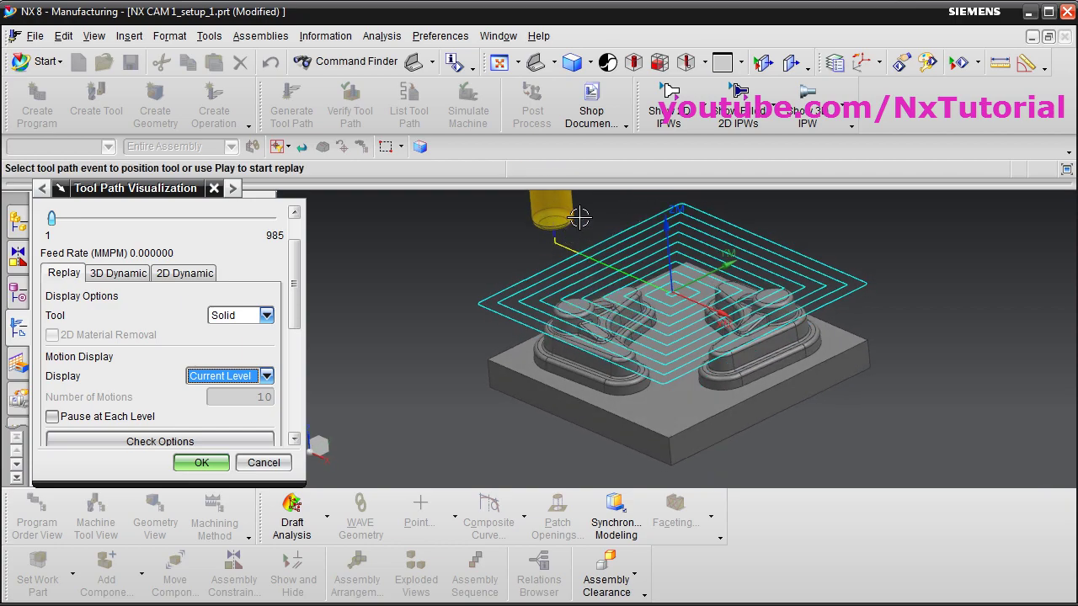
pyautogui.scroll(-2, 585, 224)
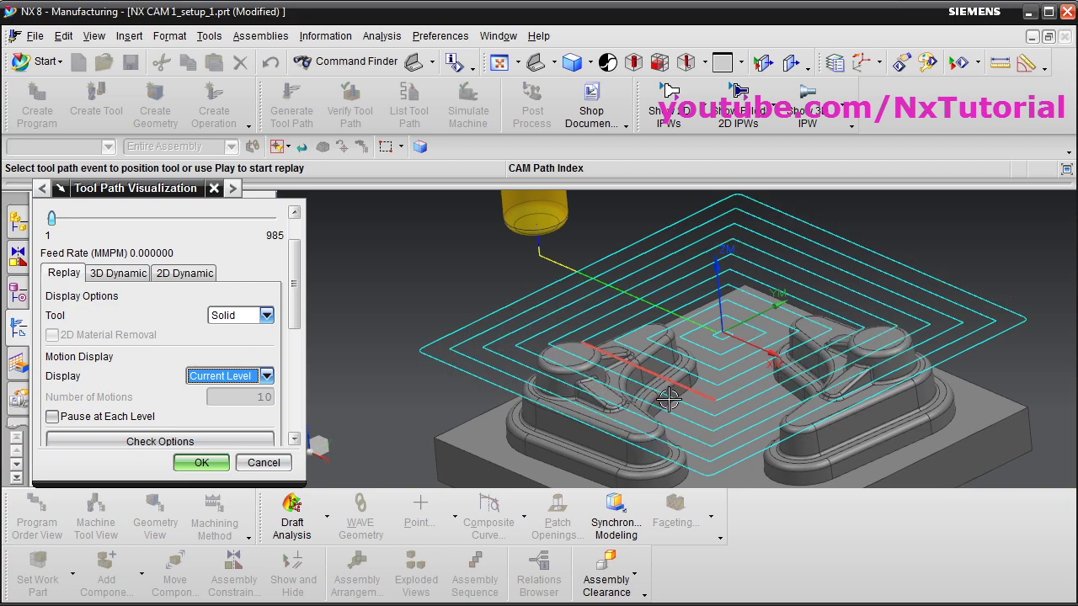
pyautogui.scroll(1, 670, 362)
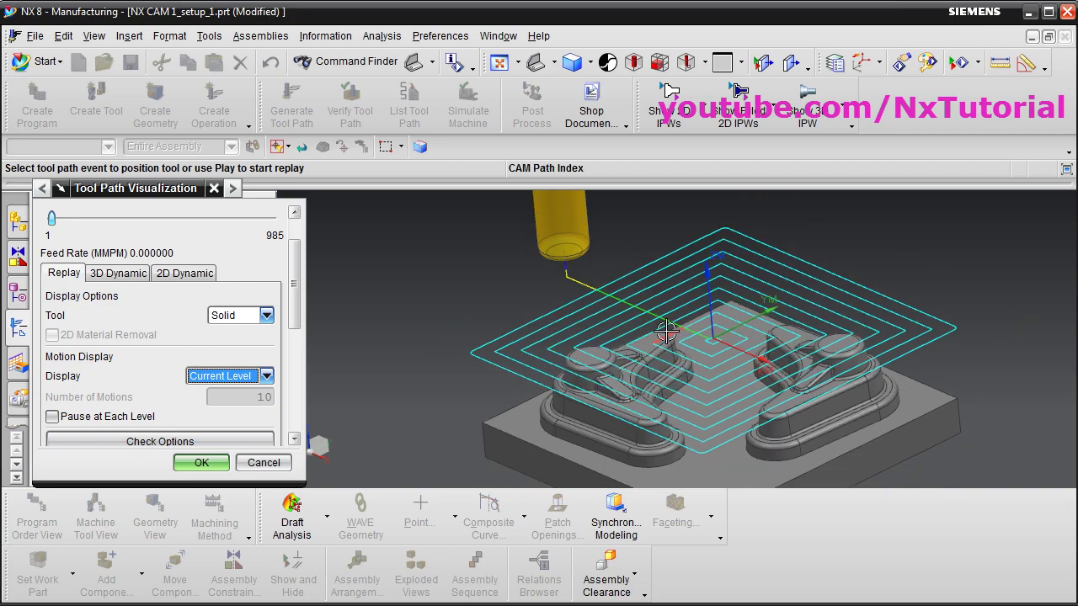
pyautogui.scroll(-2, 667, 332)
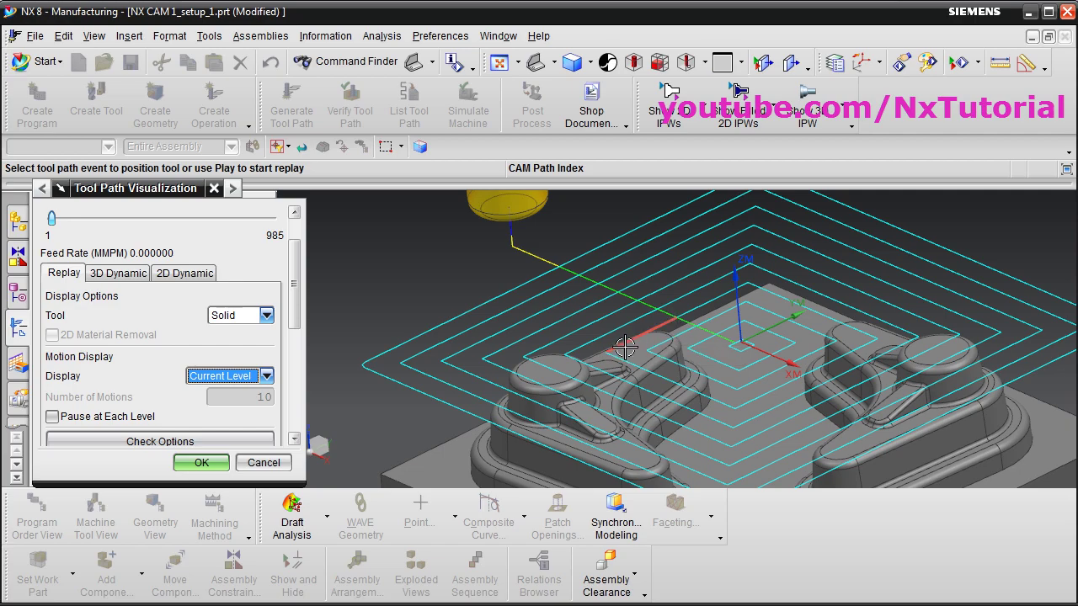
pyautogui.scroll(2, 618, 346)
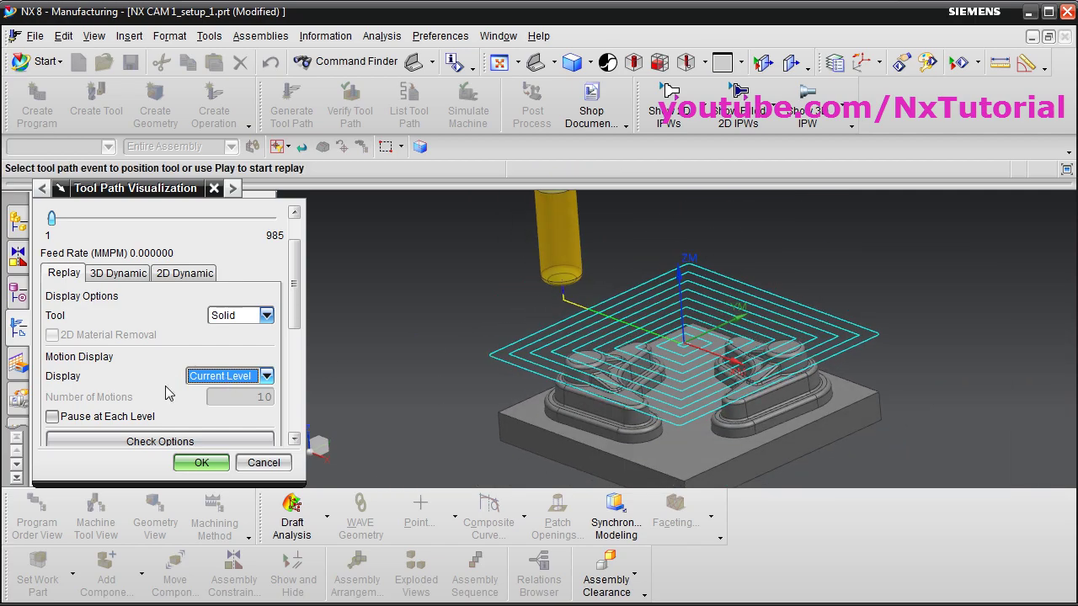
# Replay the tool path with Pause at Each Level enabled, and reduce the animation speed to 4
pyautogui.click(53, 419)
pyautogui.scroll(-5, 177, 383)
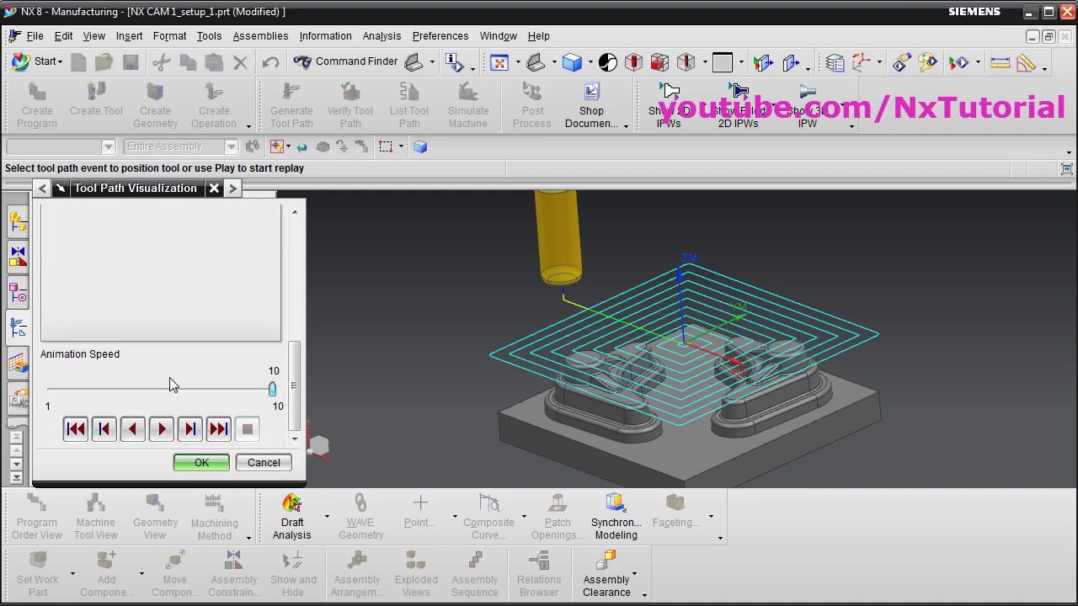
pyautogui.click(162, 431)
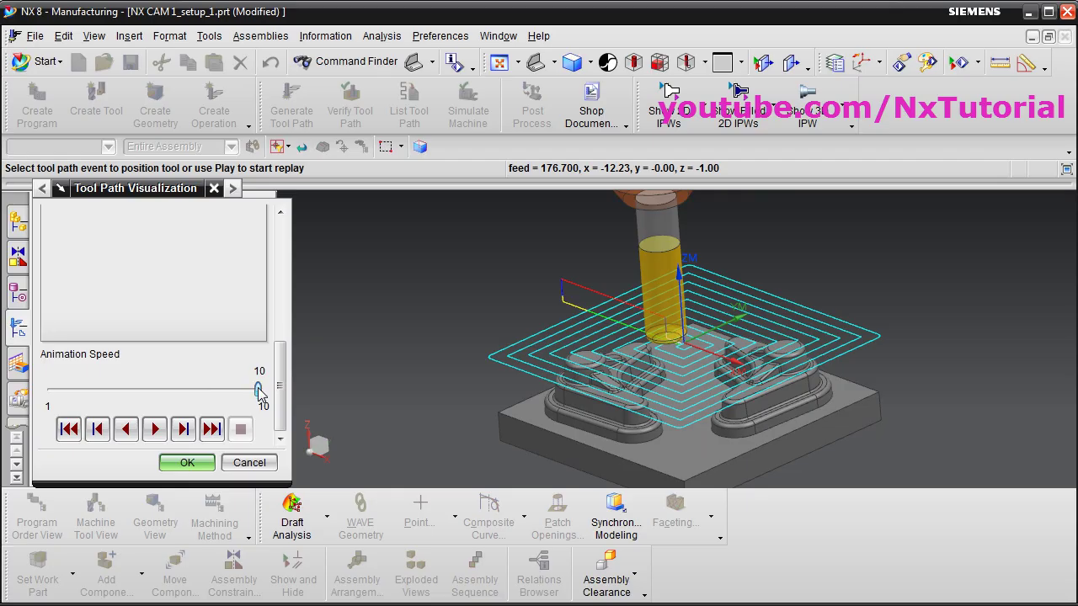
pyautogui.click(257, 392)
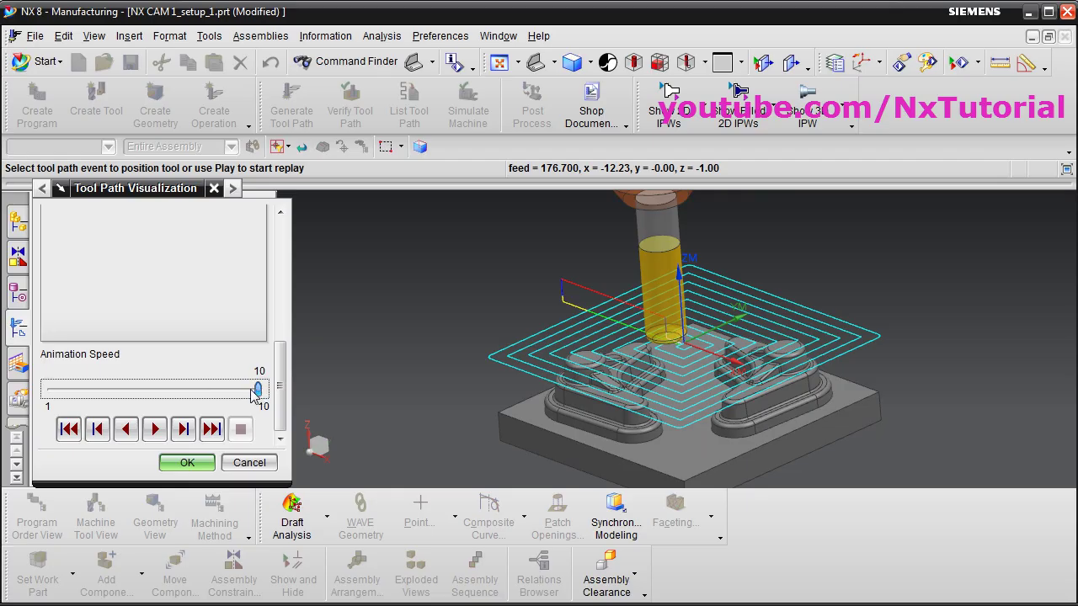
pyautogui.moveTo(160, 398); pyautogui.dragTo(140, 399)
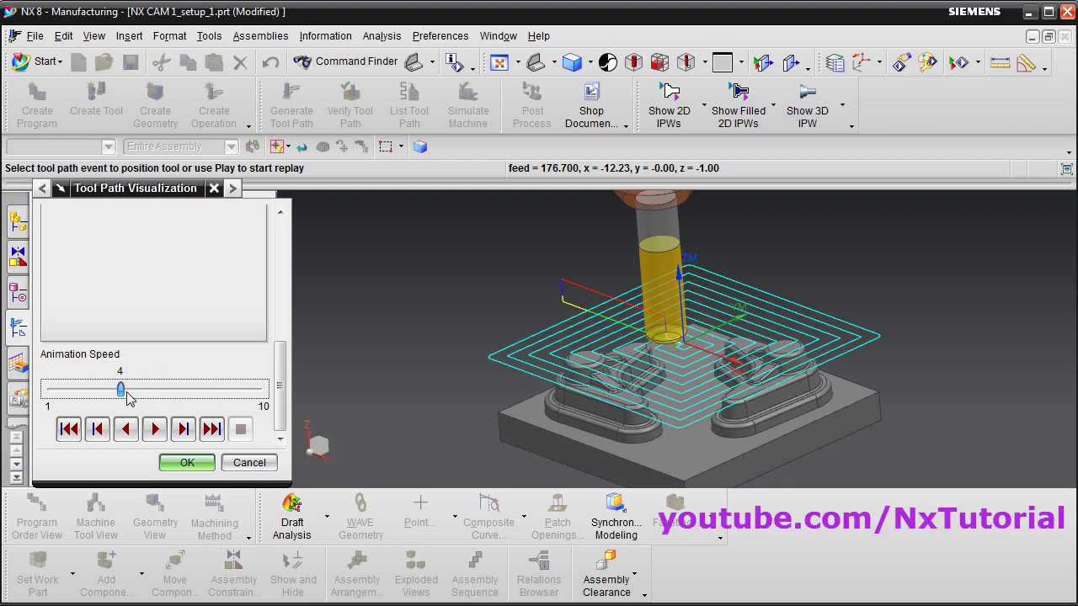
# Replay the next cut levels of the tool path, raising the animation speed to 6
pyautogui.click(155, 430)
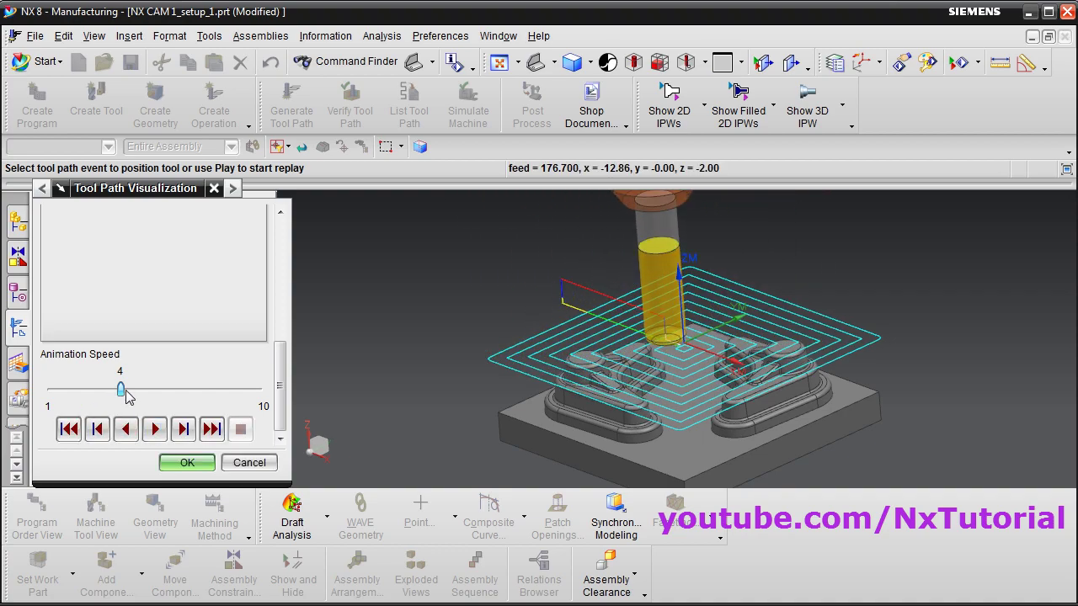
pyautogui.moveTo(122, 390); pyautogui.dragTo(144, 390)
pyautogui.click(154, 430)
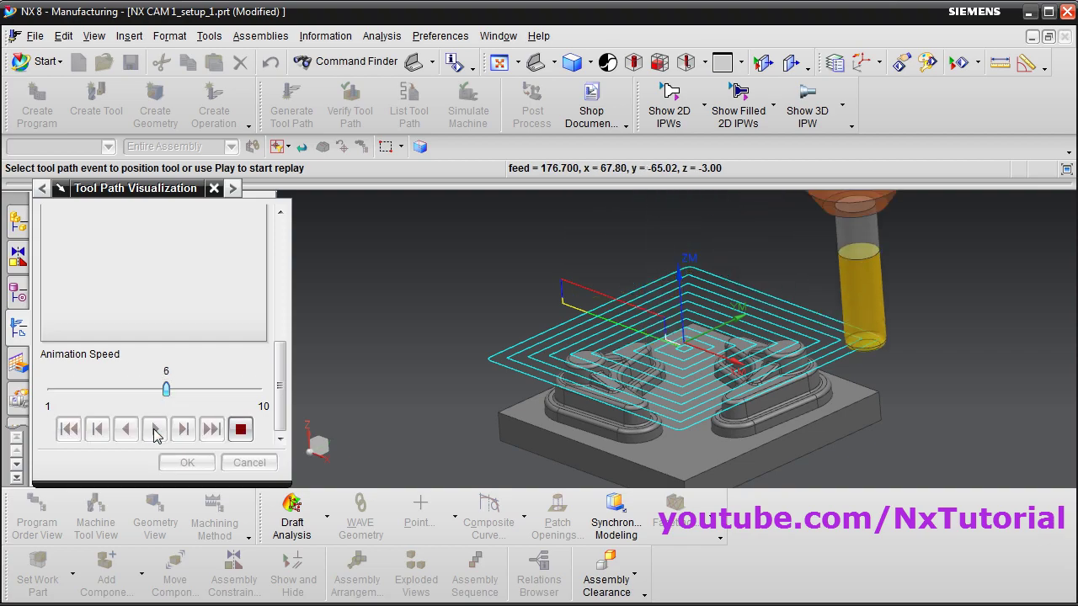
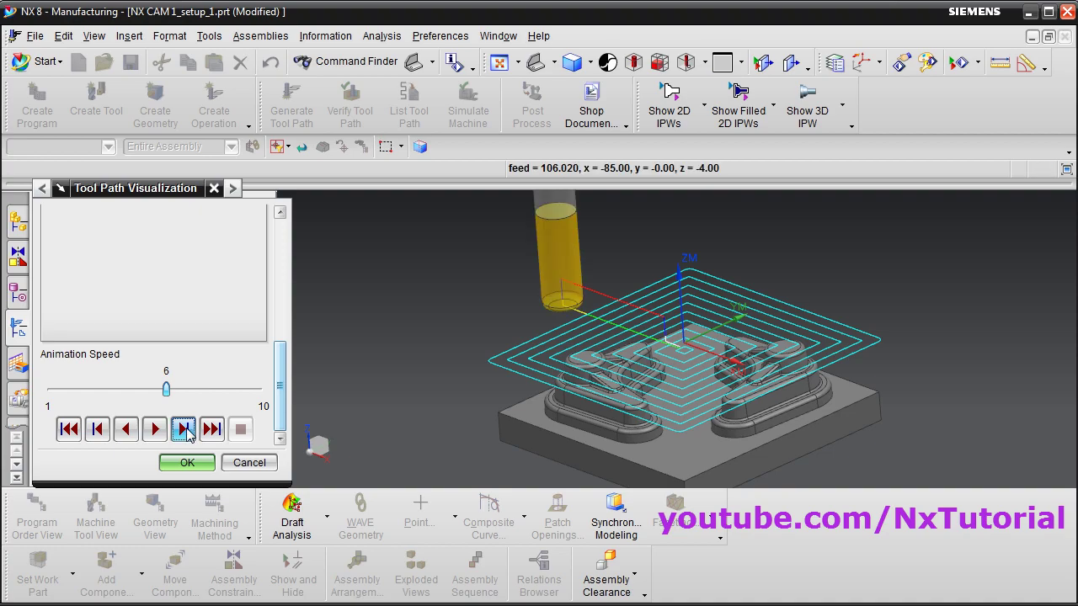
# Step the tool forward move by move along the current cut level to examine its motions
pyautogui.click(184, 430)
pyautogui.click(184, 429)
pyautogui.click(183, 429)
pyautogui.click(183, 429)
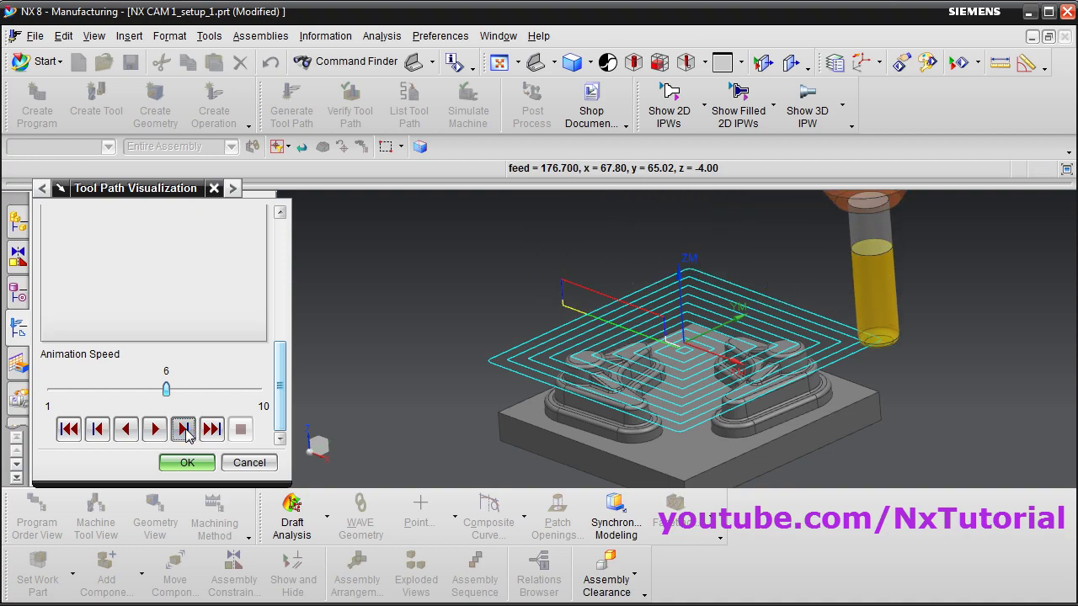
pyautogui.click(183, 430)
pyautogui.click(184, 429)
pyautogui.click(184, 429)
pyautogui.click(184, 429)
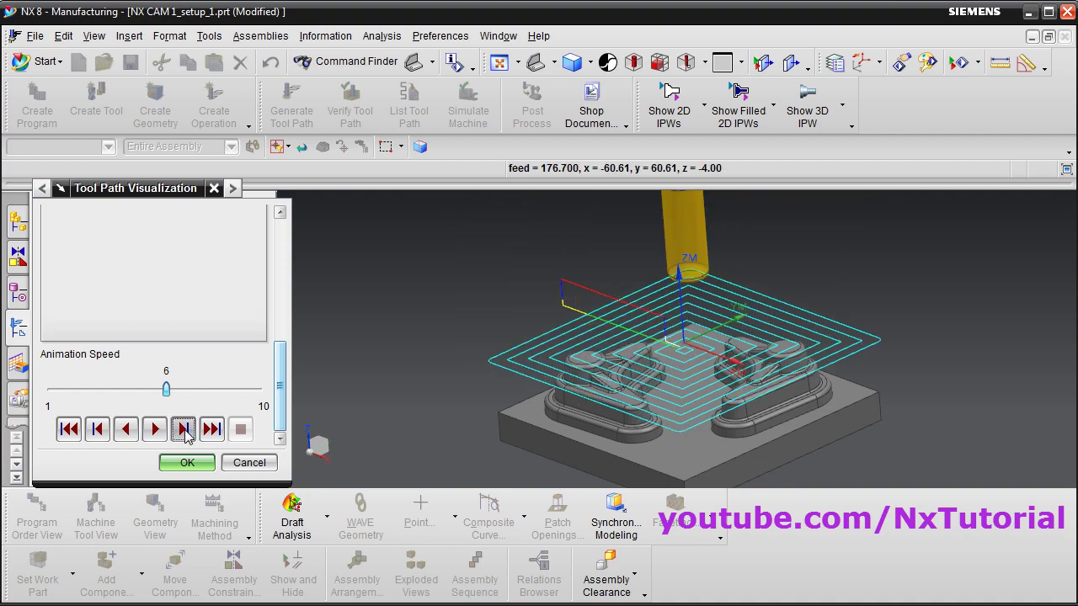
pyautogui.click(184, 429)
pyautogui.click(184, 429)
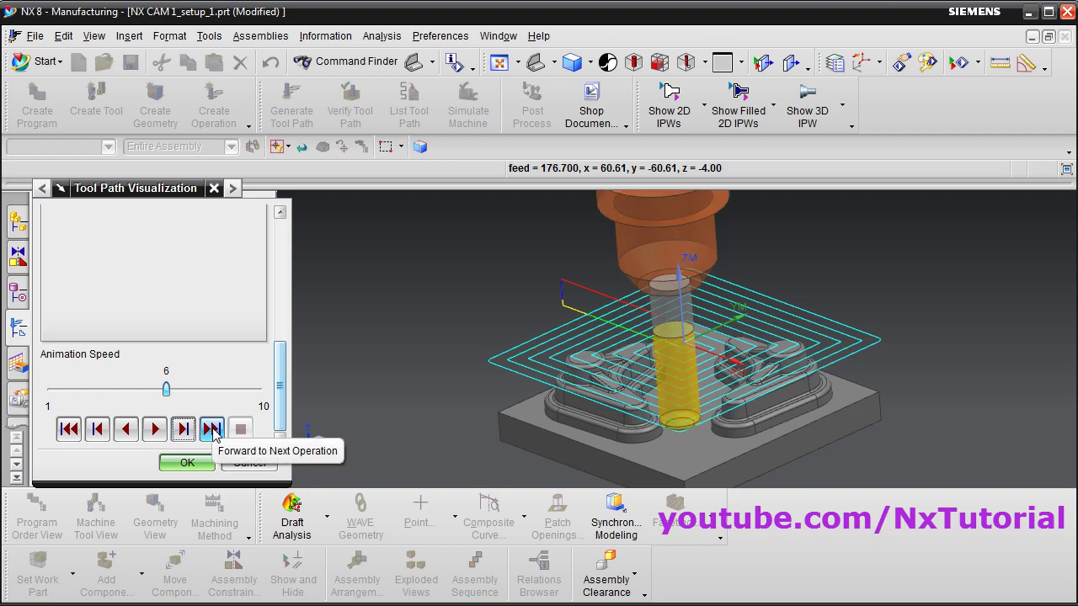
# Skip ahead through the following cut levels and replay the path of the level reached
pyautogui.click(212, 429)
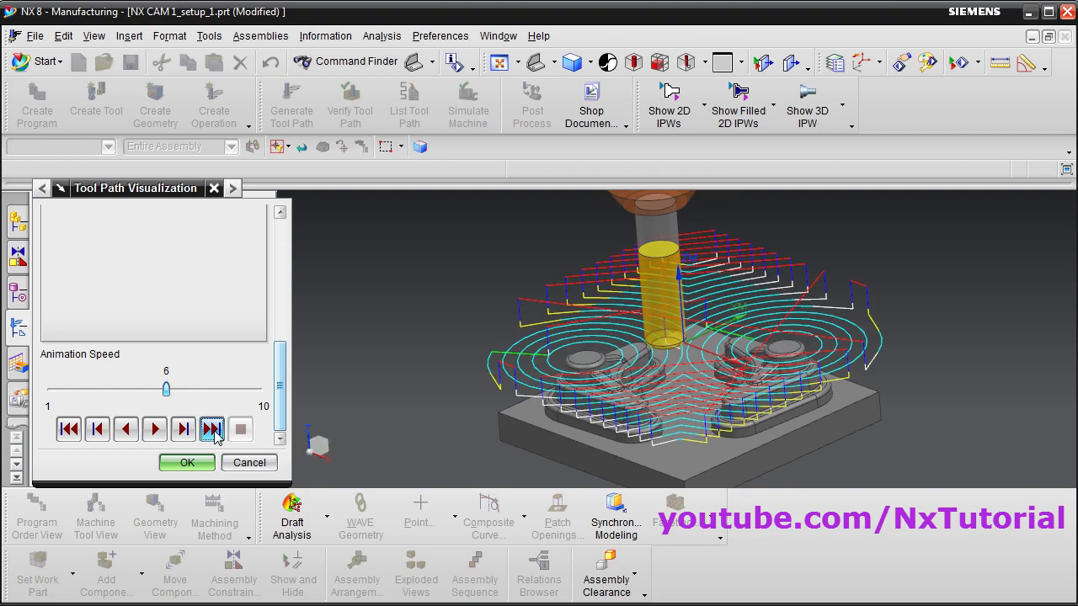
pyautogui.click(212, 429)
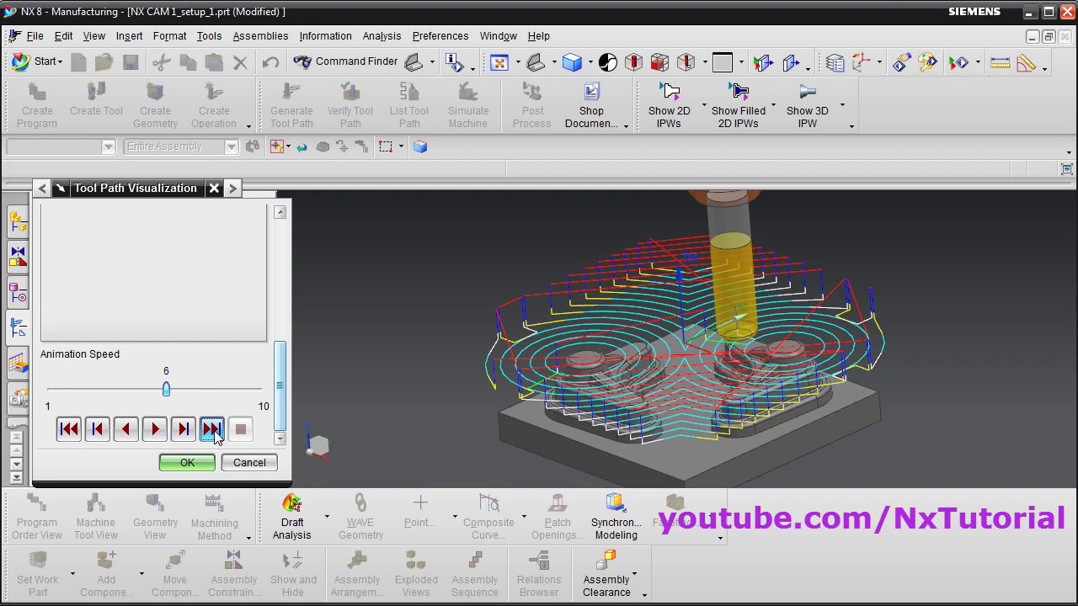
pyautogui.click(212, 429)
pyautogui.click(212, 429)
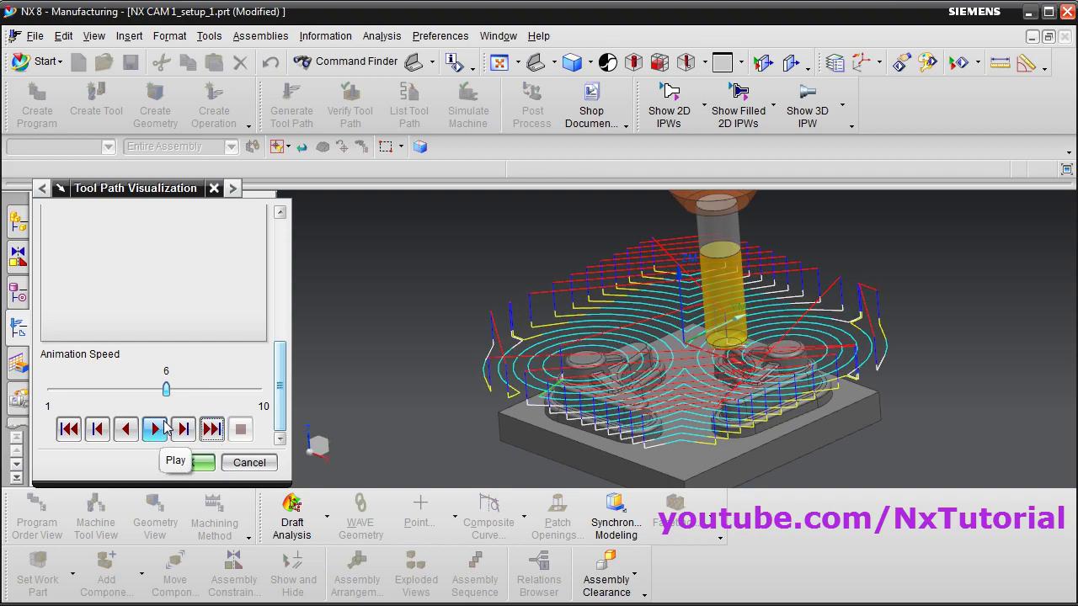
pyautogui.click(155, 430)
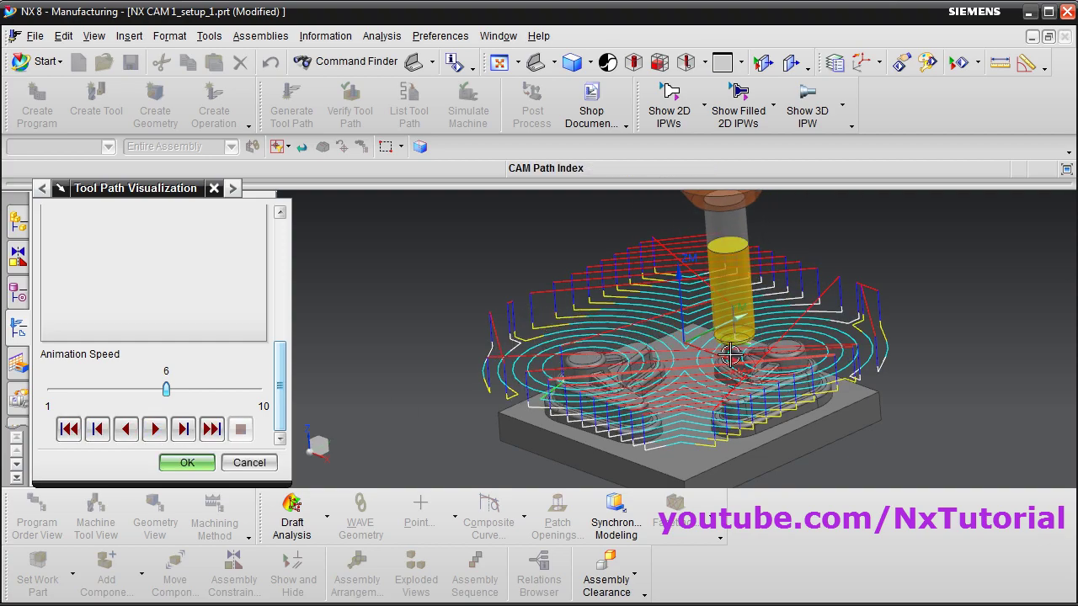
pyautogui.click(618, 381)
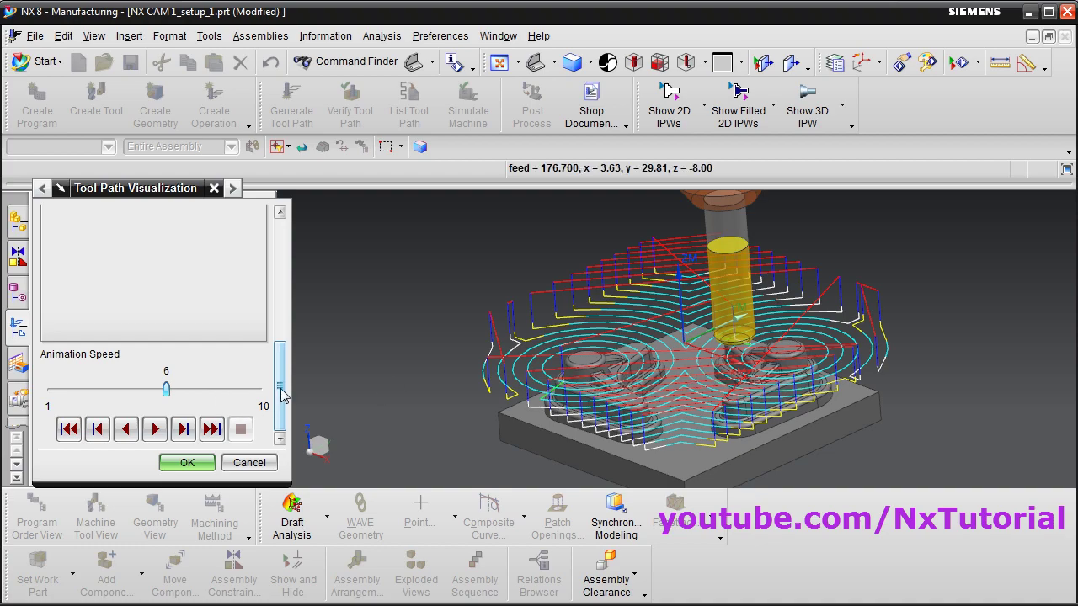
# Run the 2D Dynamic material removal simulation of the tool path, and interrupt it partway
pyautogui.moveTo(280, 392); pyautogui.dragTo(300, 247)
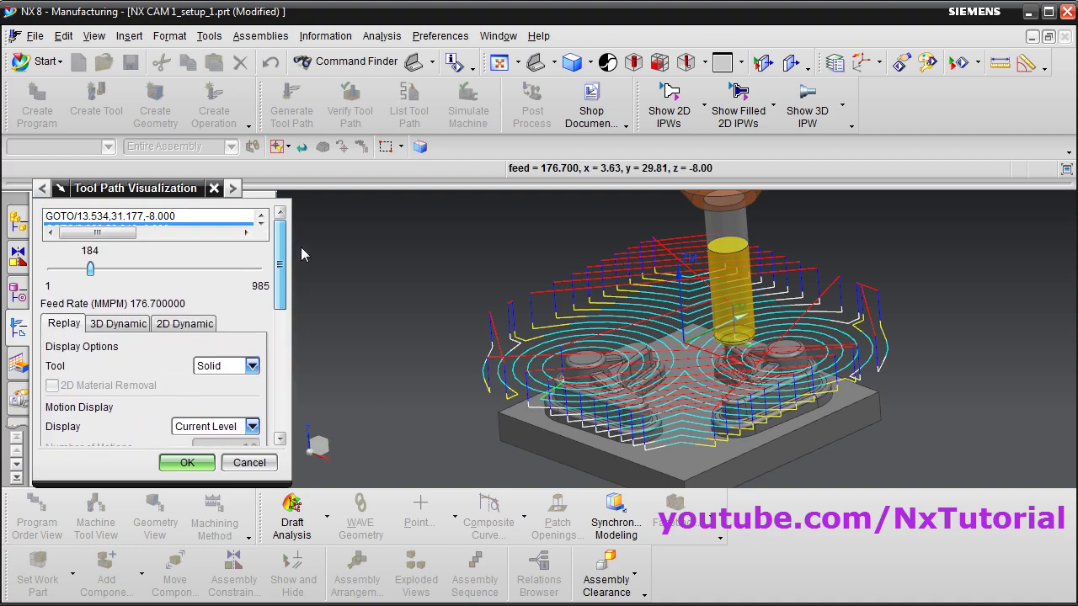
pyautogui.click(183, 328)
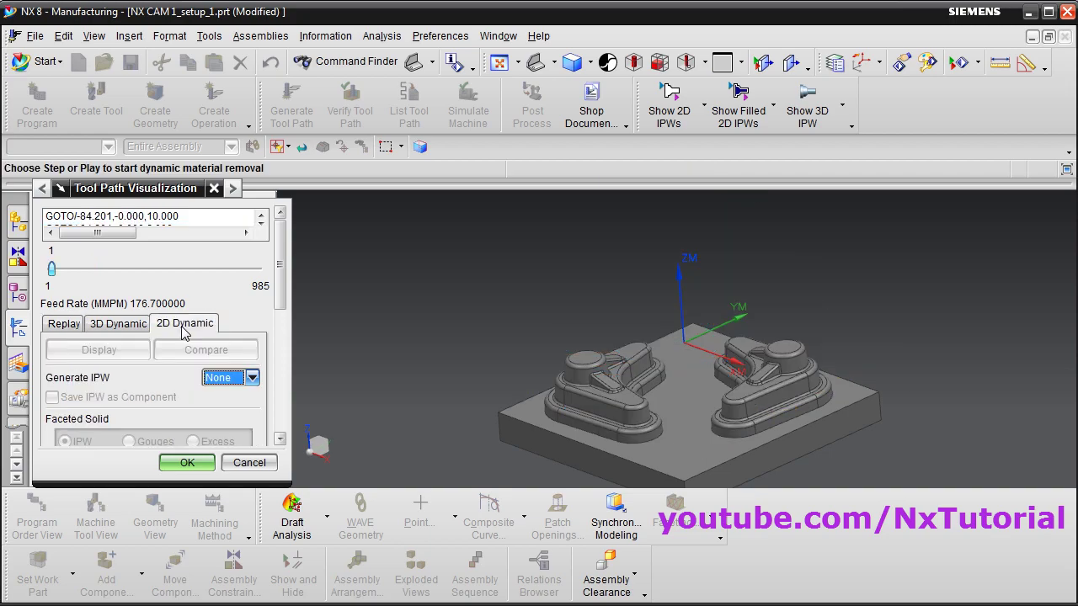
pyautogui.moveTo(281, 310); pyautogui.dragTo(289, 430)
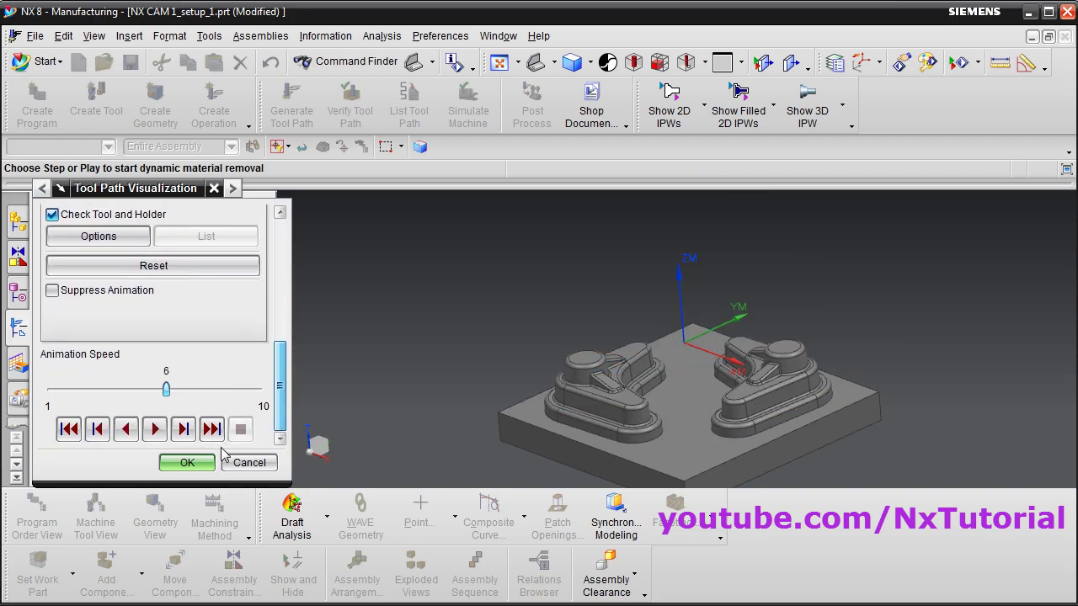
pyautogui.click(157, 430)
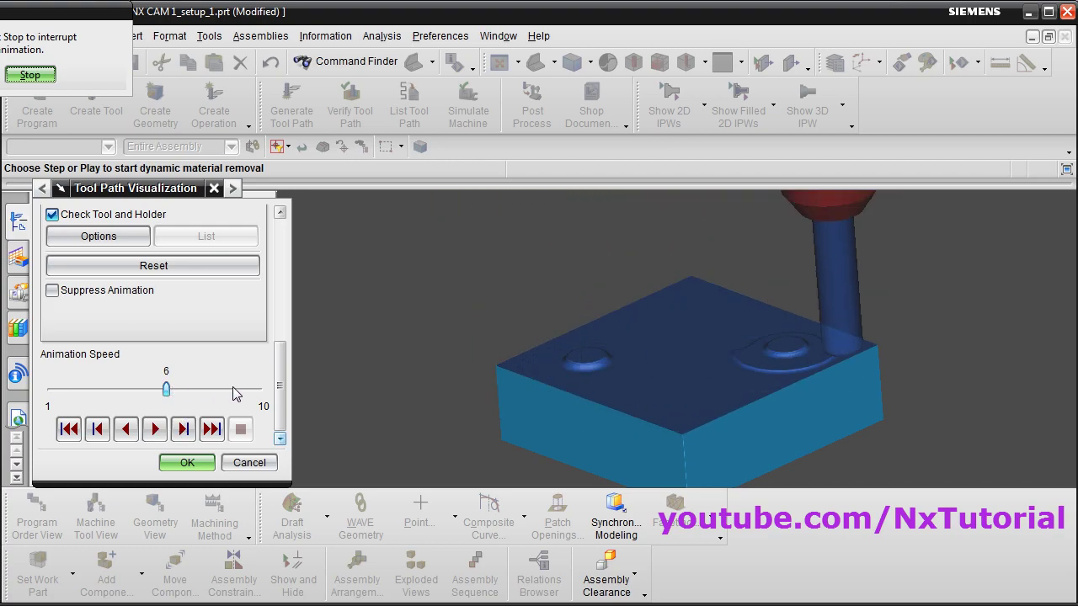
pyautogui.moveTo(44, 19); pyautogui.dragTo(401, 490)
pyautogui.click(389, 548)
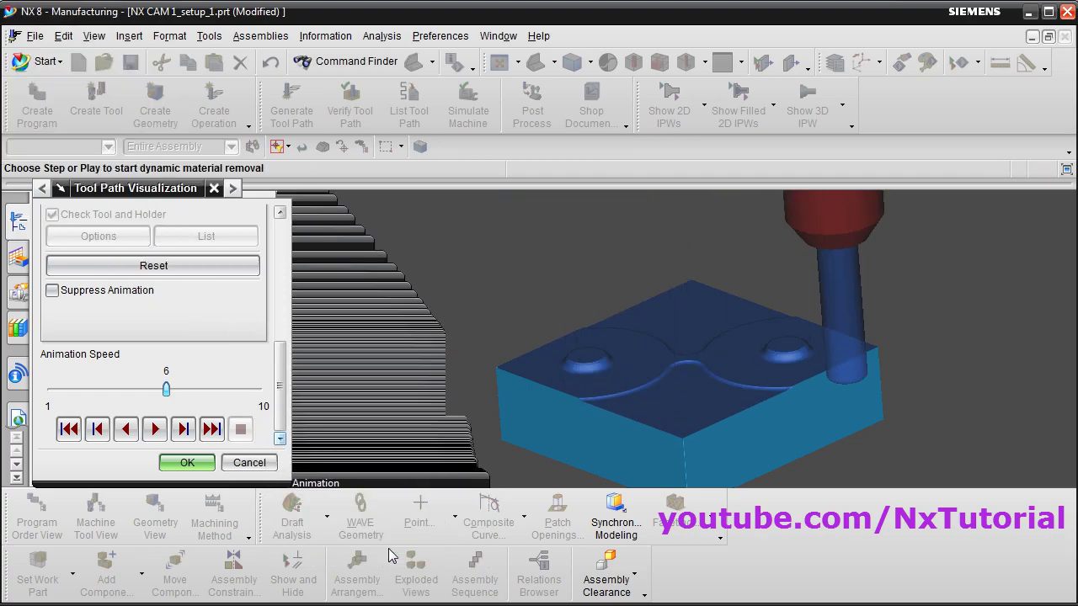
# Resume the material removal simulation at animation speed 10, stop it near the end, and accept the tool path visualization
pyautogui.moveTo(167, 390); pyautogui.dragTo(258, 389)
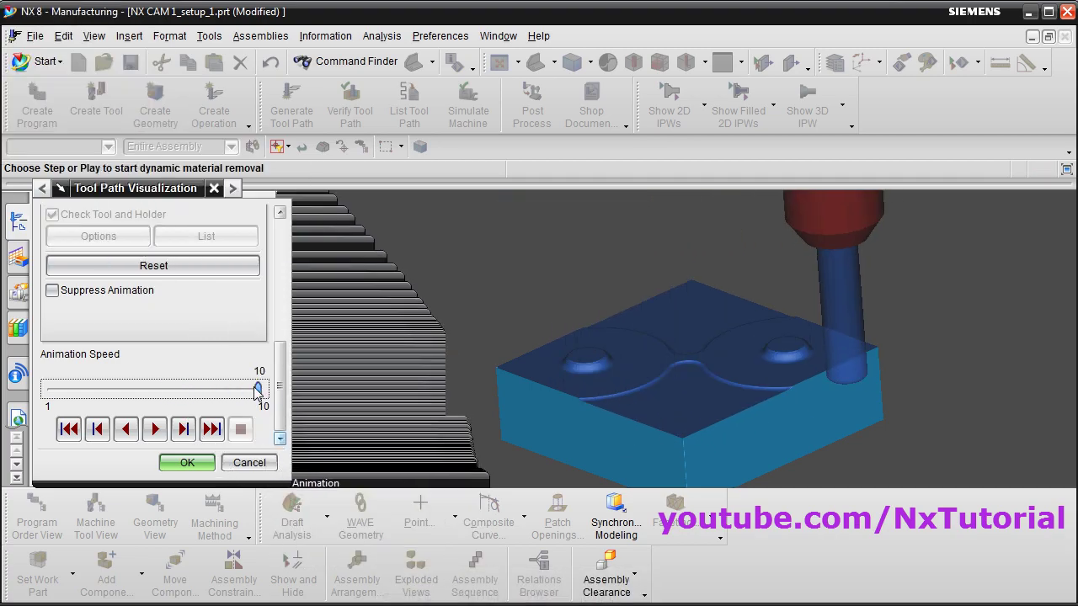
pyautogui.click(155, 429)
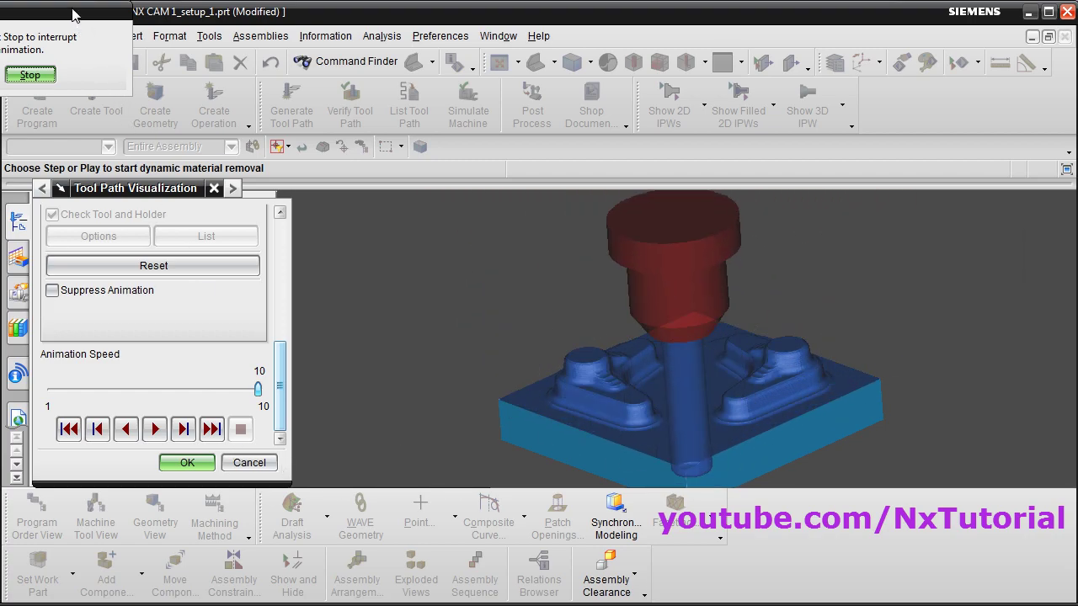
pyautogui.moveTo(50, 12); pyautogui.dragTo(396, 461)
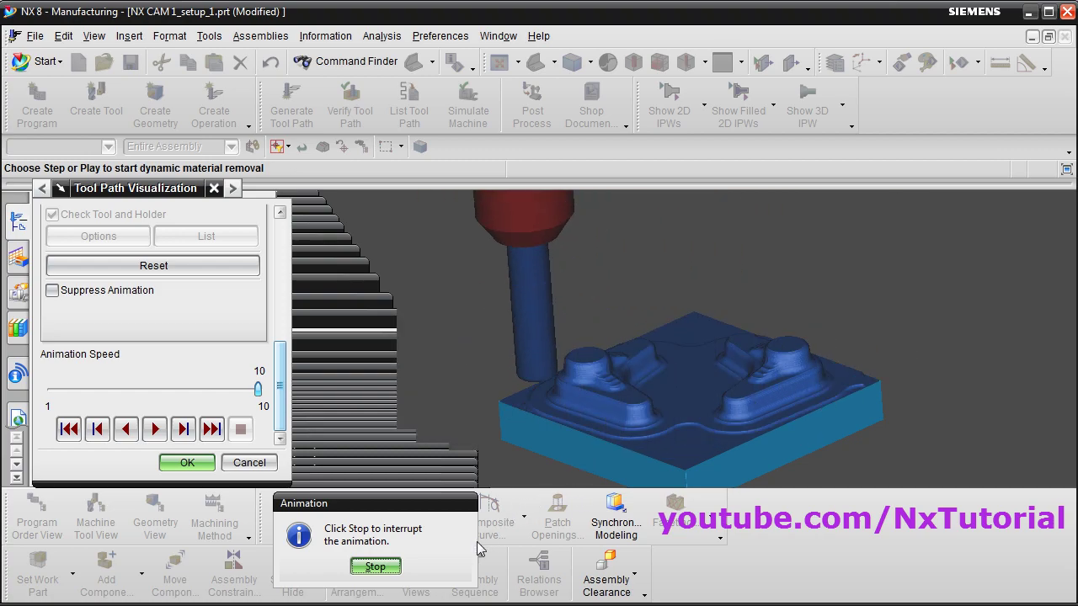
pyautogui.click(379, 567)
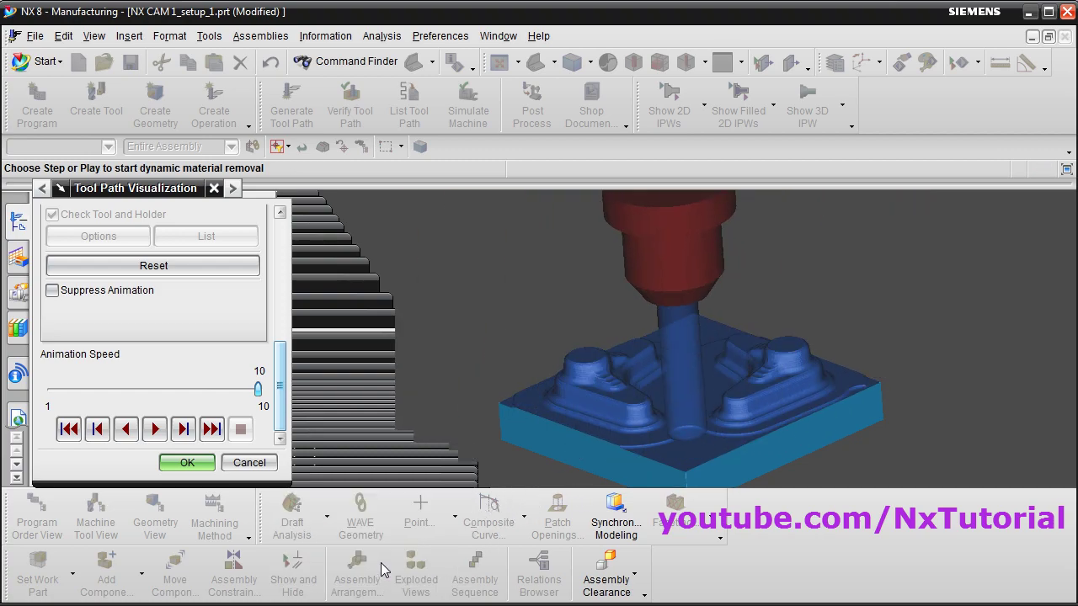
pyautogui.moveTo(283, 407); pyautogui.dragTo(283, 266)
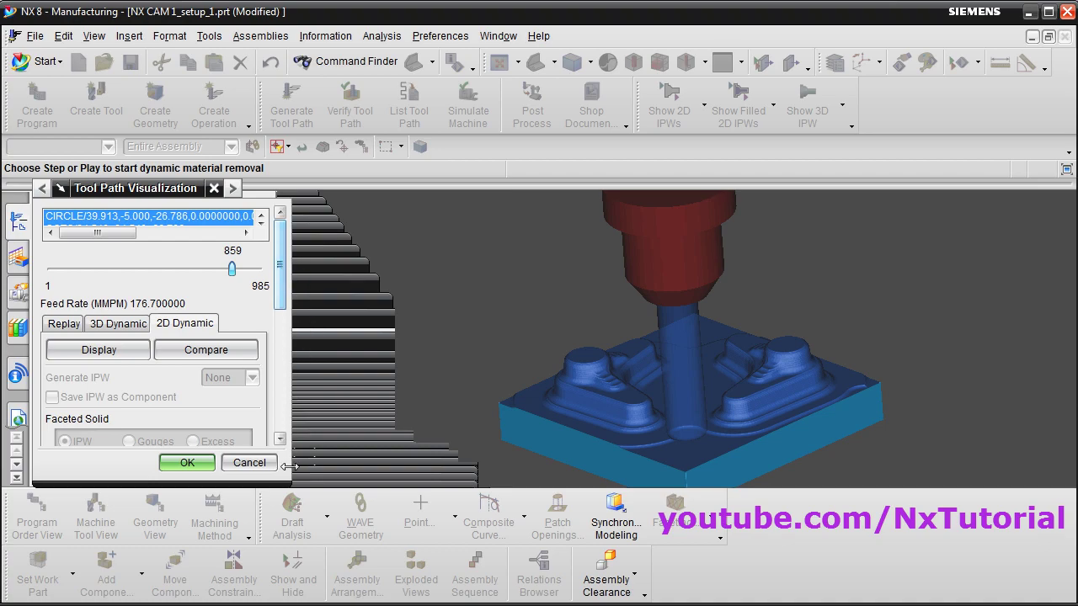
pyautogui.click(187, 463)
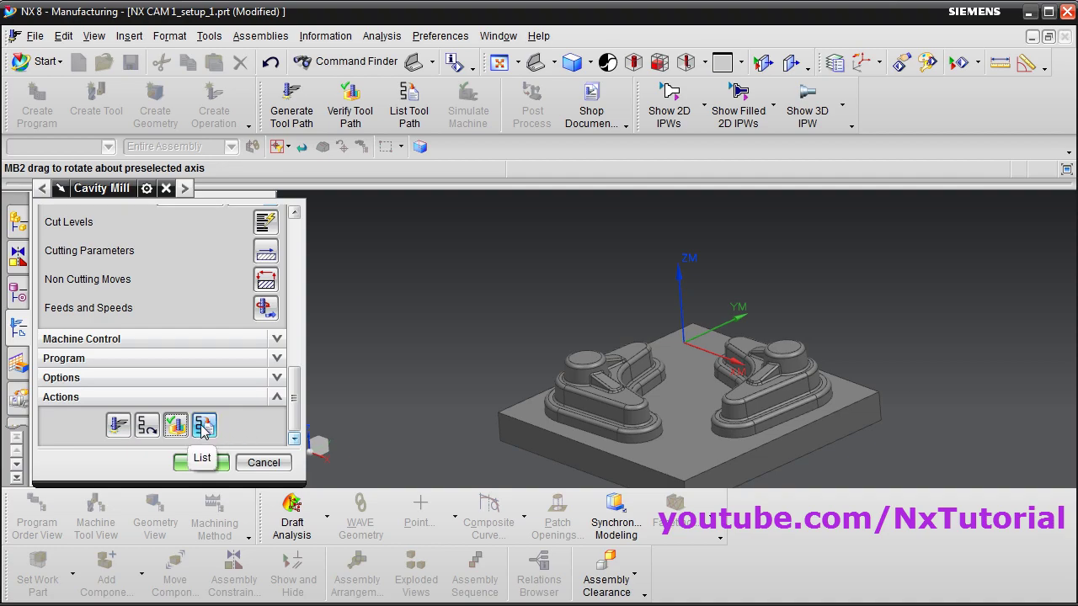
# List the cavity mill tool path, review and close the listing, and accept the Cavity Mill operation
pyautogui.click(204, 427)
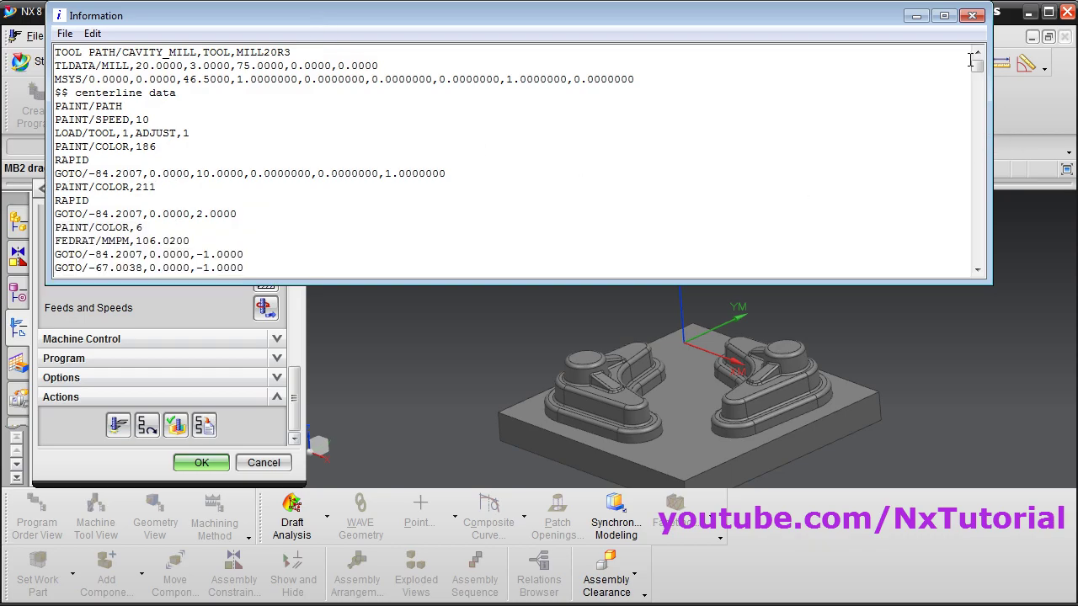
pyautogui.moveTo(977, 65); pyautogui.dragTo(1002, 64)
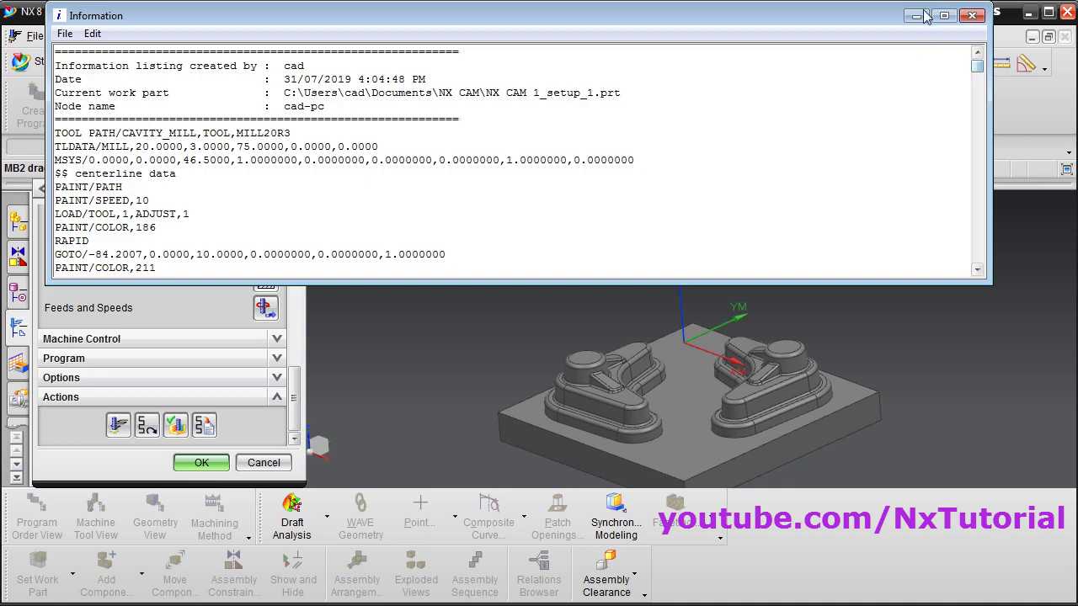
pyautogui.click(971, 16)
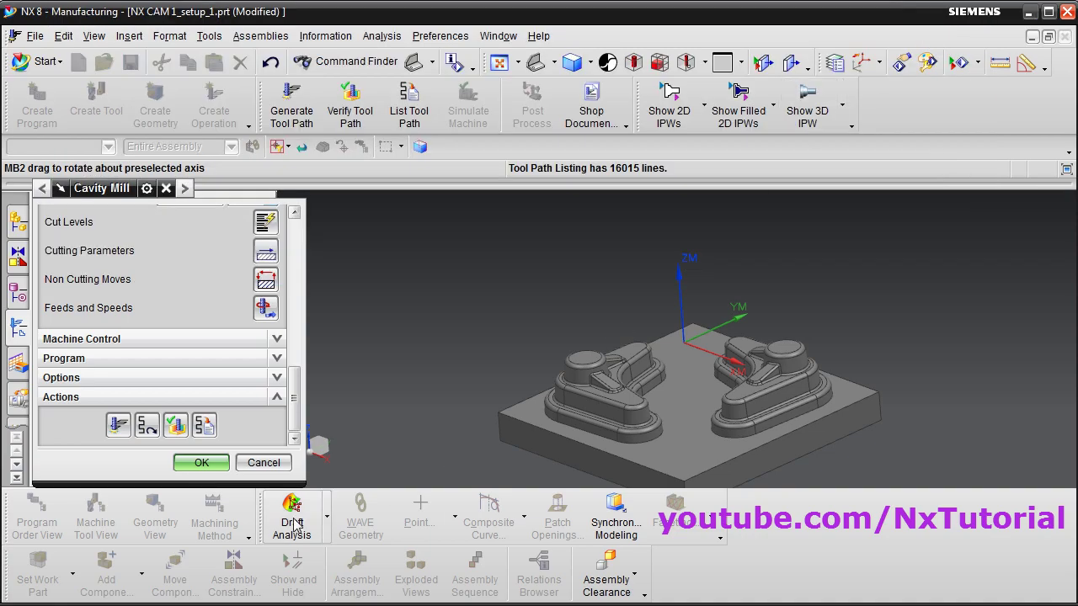
pyautogui.click(201, 463)
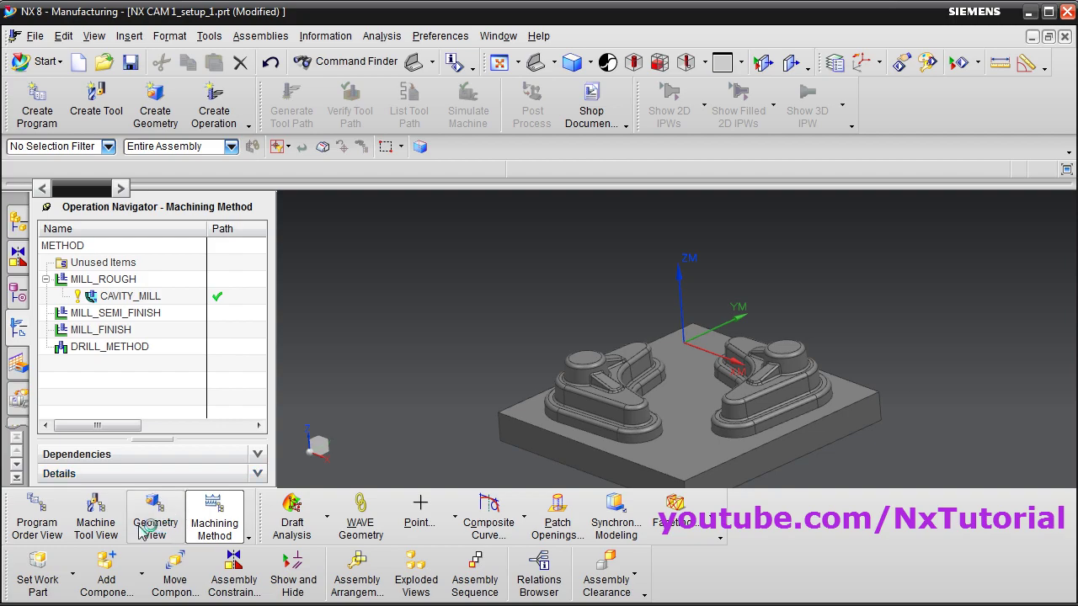
# Inspect the Operation Navigator by geometry, machine tool and program order, expanding WORKPIECE, MILL20R3 and program 1234
pyautogui.click(165, 528)
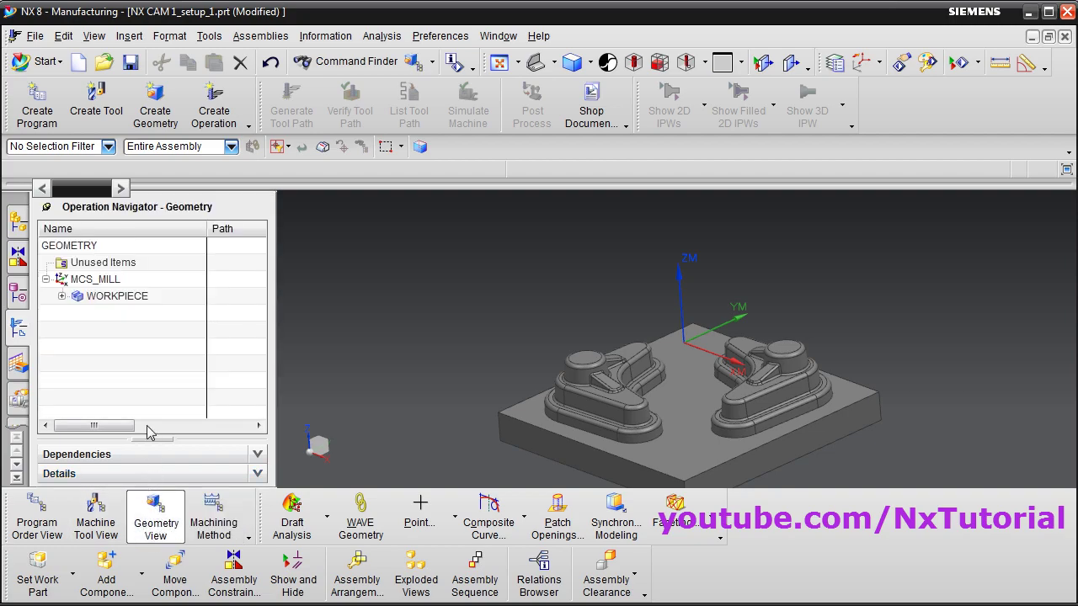
pyautogui.click(61, 296)
pyautogui.click(112, 523)
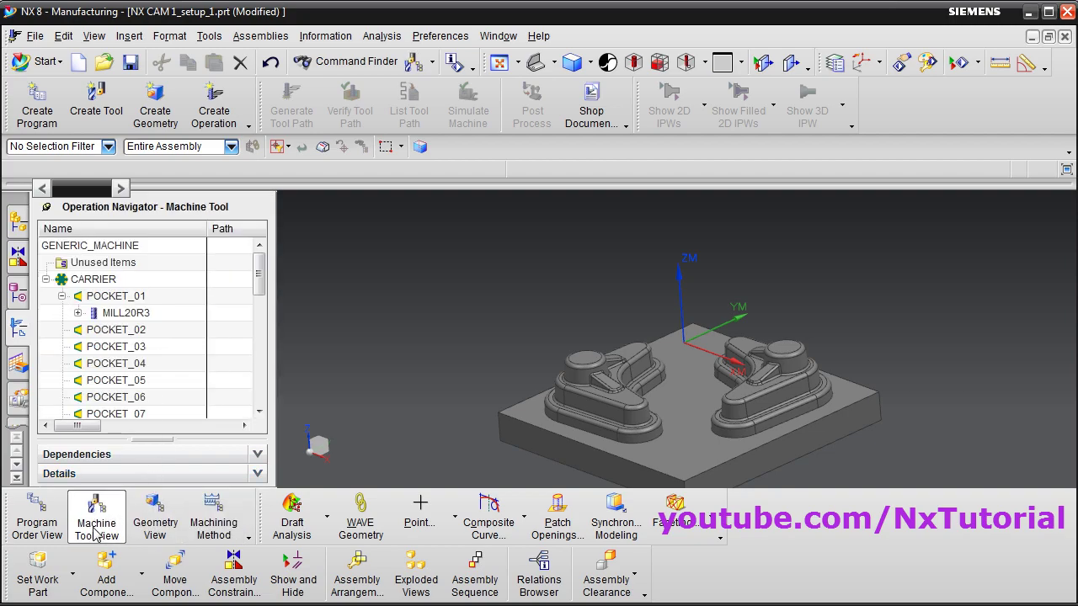
pyautogui.click(77, 313)
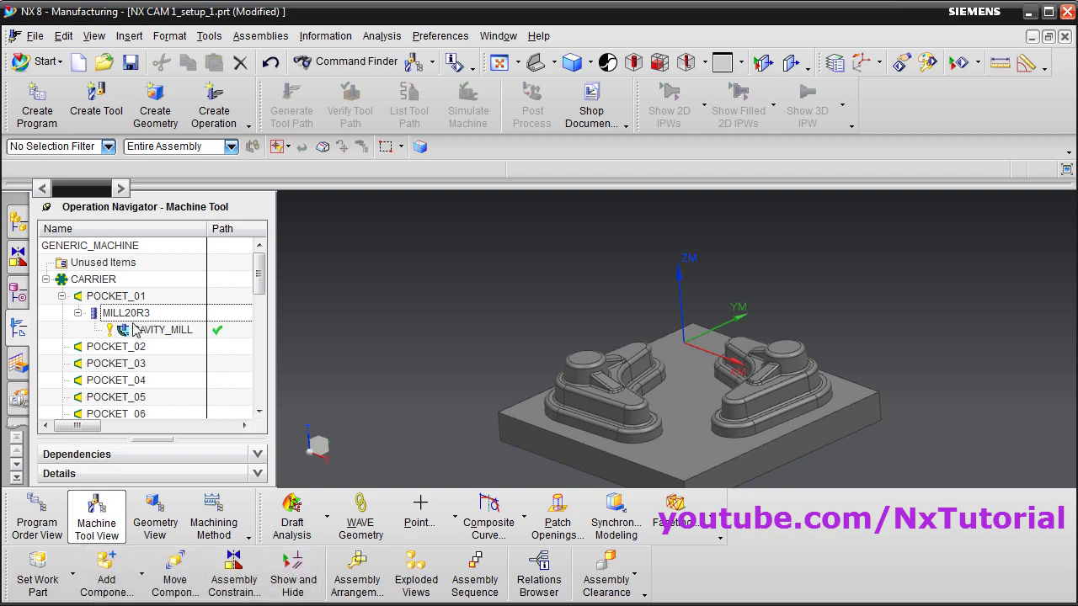
pyautogui.click(48, 524)
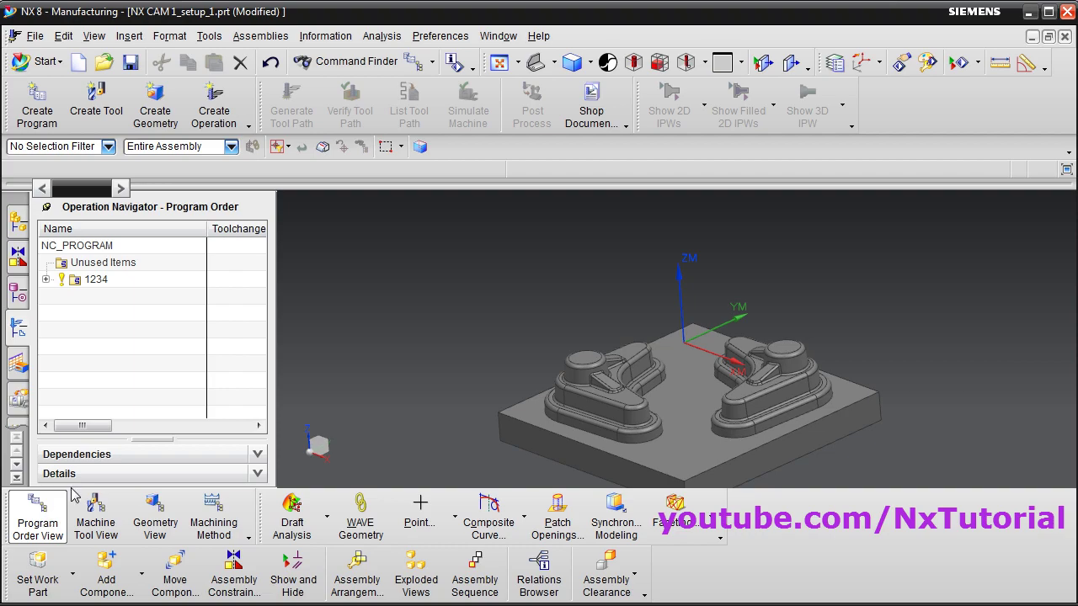
pyautogui.click(46, 280)
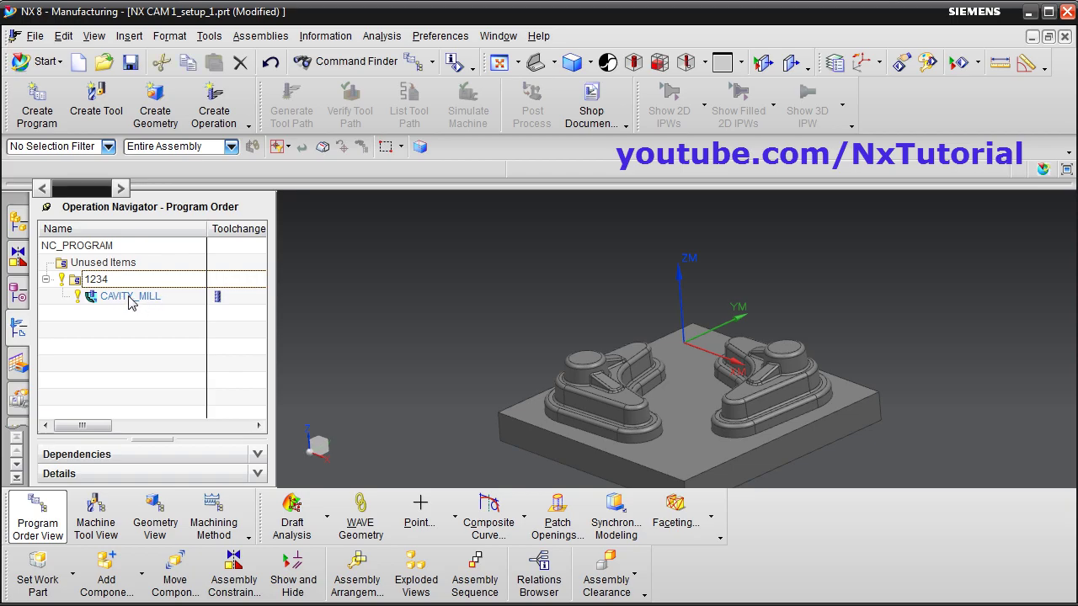
# Postprocess the CAVITY_MILL operation with the MILL_3_AXIS postprocessor to the output file cavity_mill with extension ptp, listing the output
pyautogui.click(128, 296)
pyautogui.moveTo(416, 301)
pyautogui.mouseDown(button='middle')
pyautogui.moveTo(421, 294)
pyautogui.moveTo(429, 308)
pyautogui.mouseUp(button='middle')
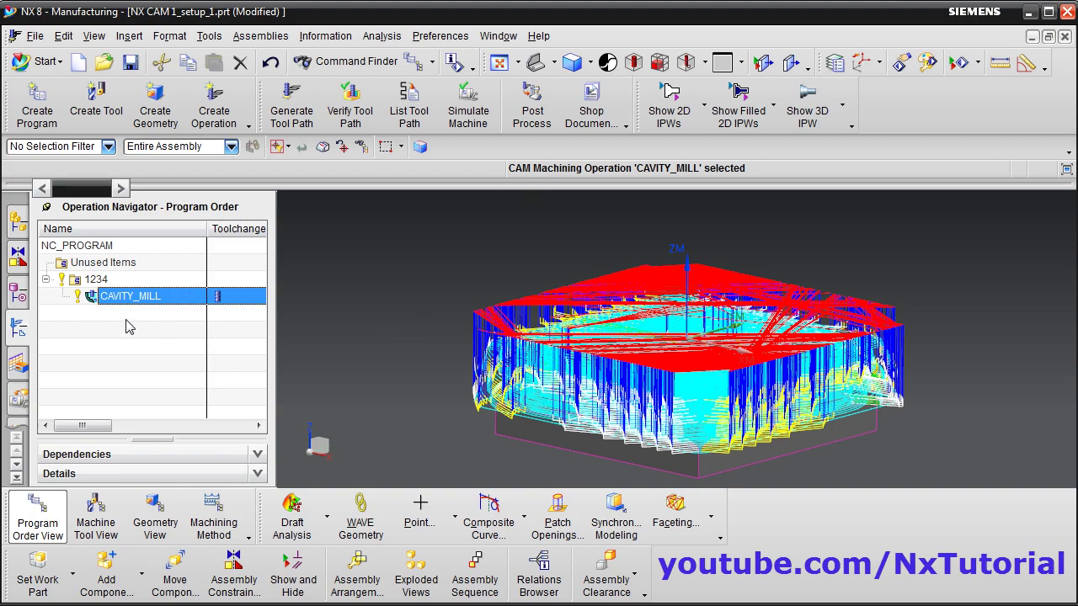
pyautogui.click(537, 106)
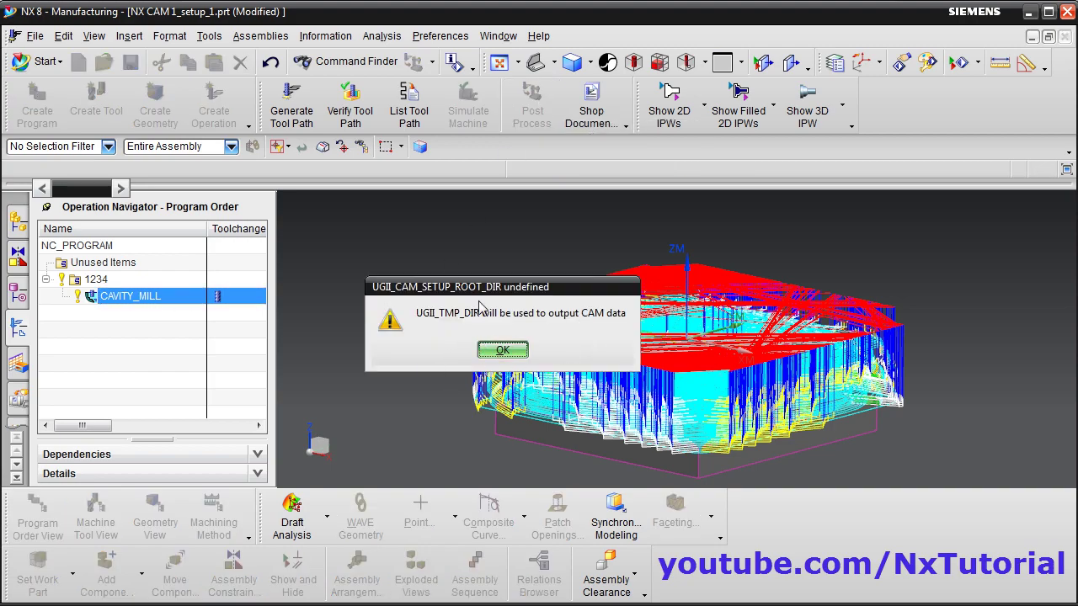
pyautogui.click(503, 350)
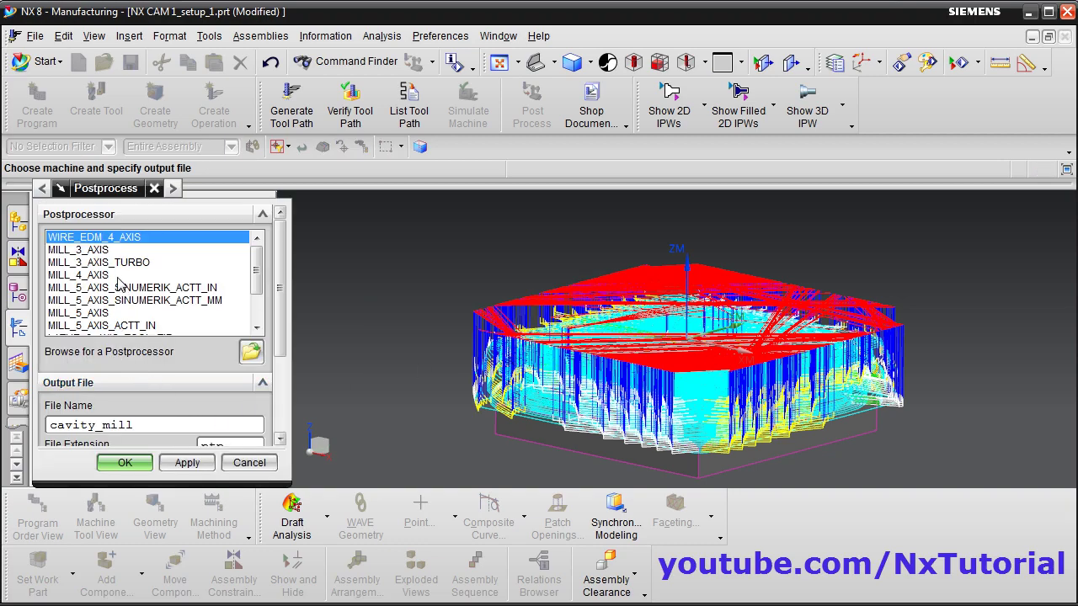
pyautogui.click(74, 251)
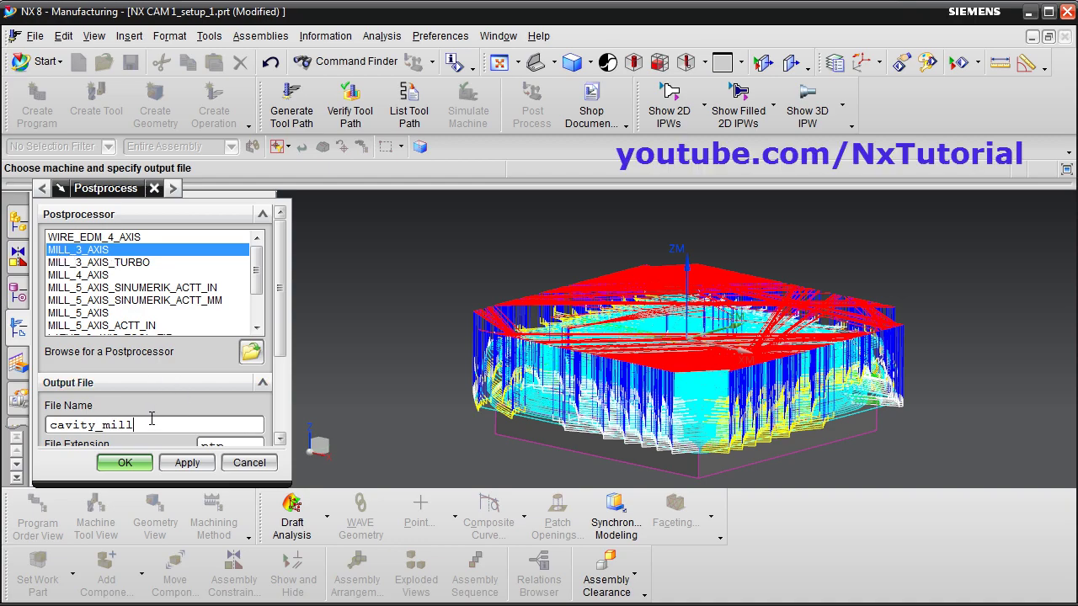
pyautogui.scroll(-2, 144, 408)
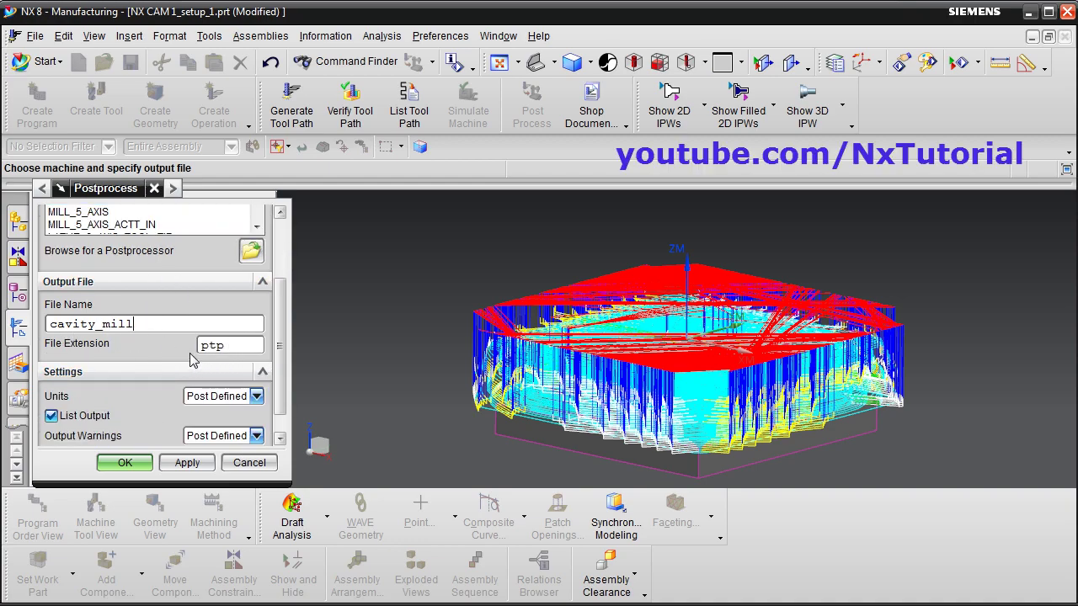
pyautogui.scroll(-1, 116, 387)
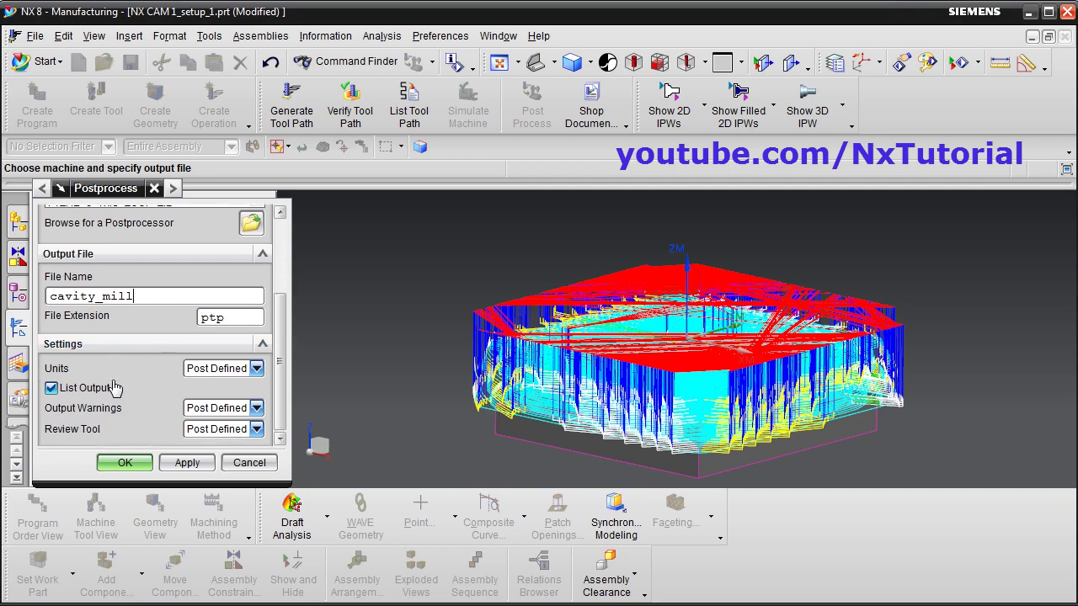
pyautogui.click(124, 463)
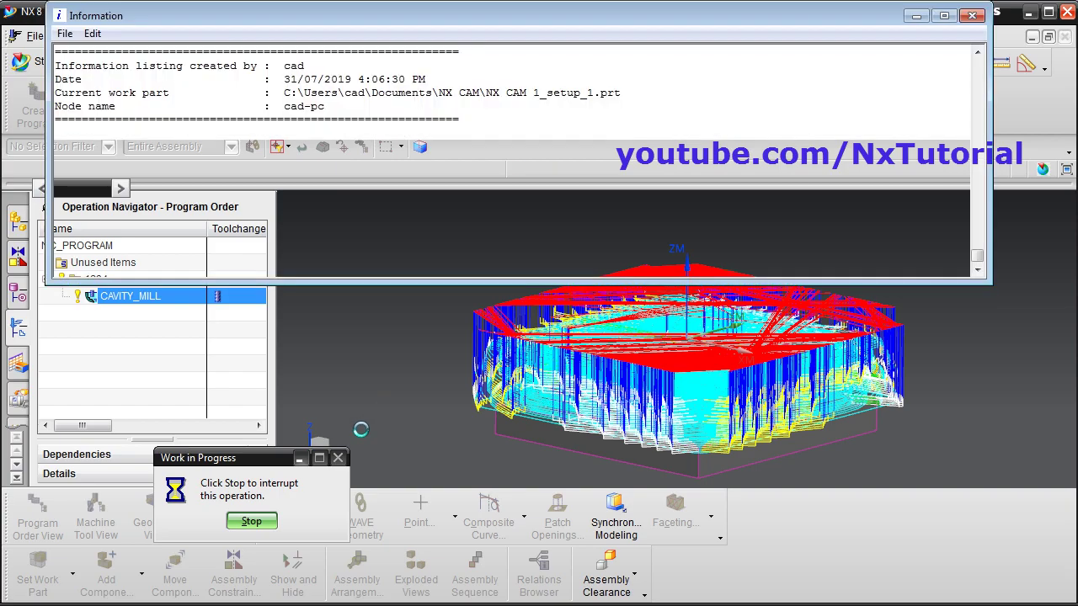
# Review the postprocessed NC code listing and close it without saving a text copy
pyautogui.scroll(-16, 143, 168)
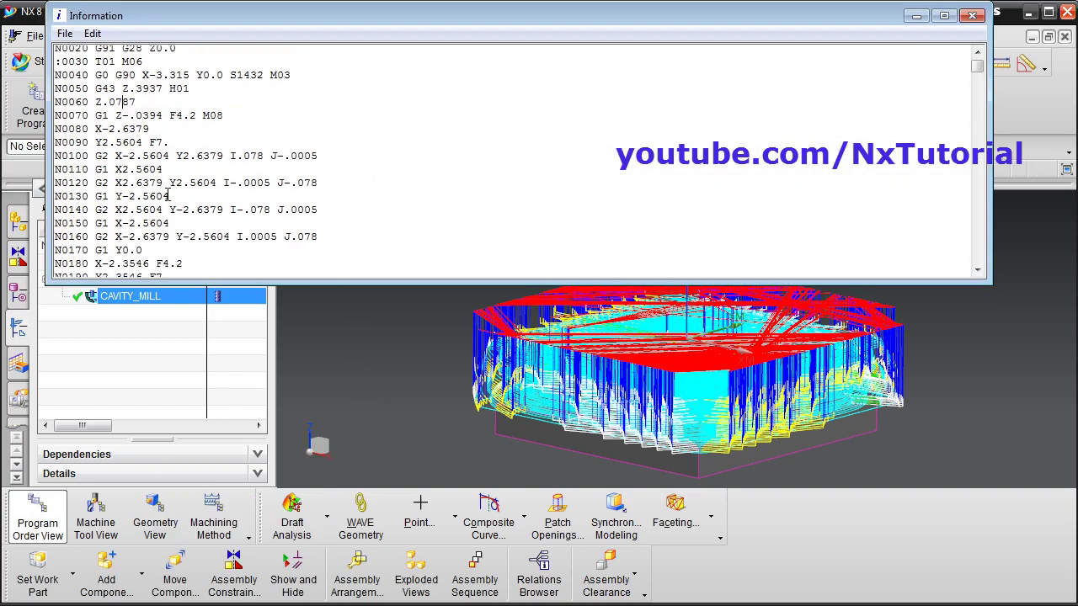
pyautogui.scroll(-20, 172, 214)
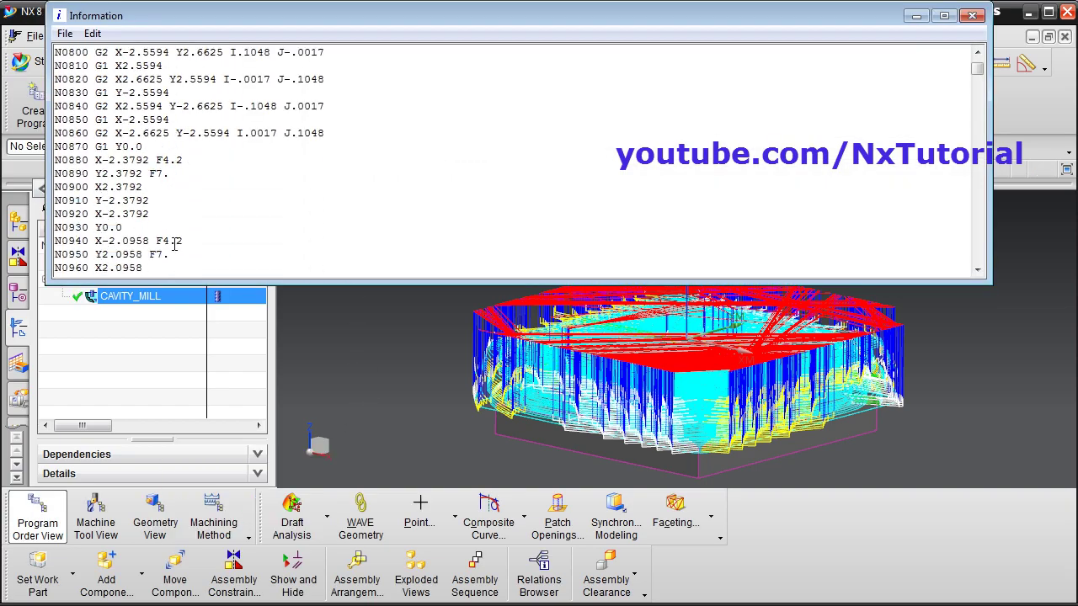
pyautogui.scroll(20, 173, 246)
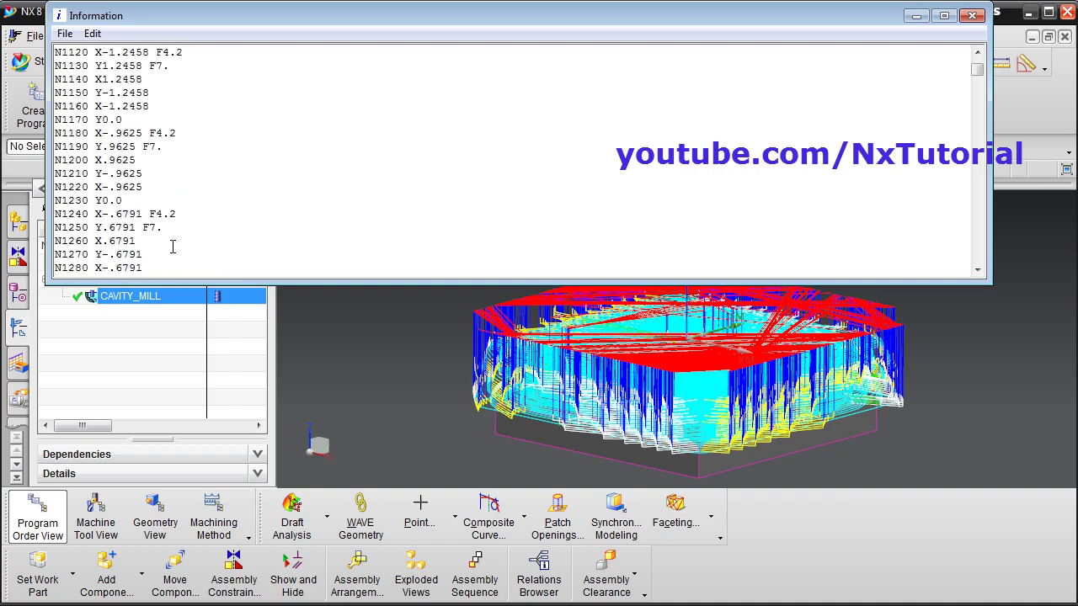
pyautogui.scroll(7, 172, 246)
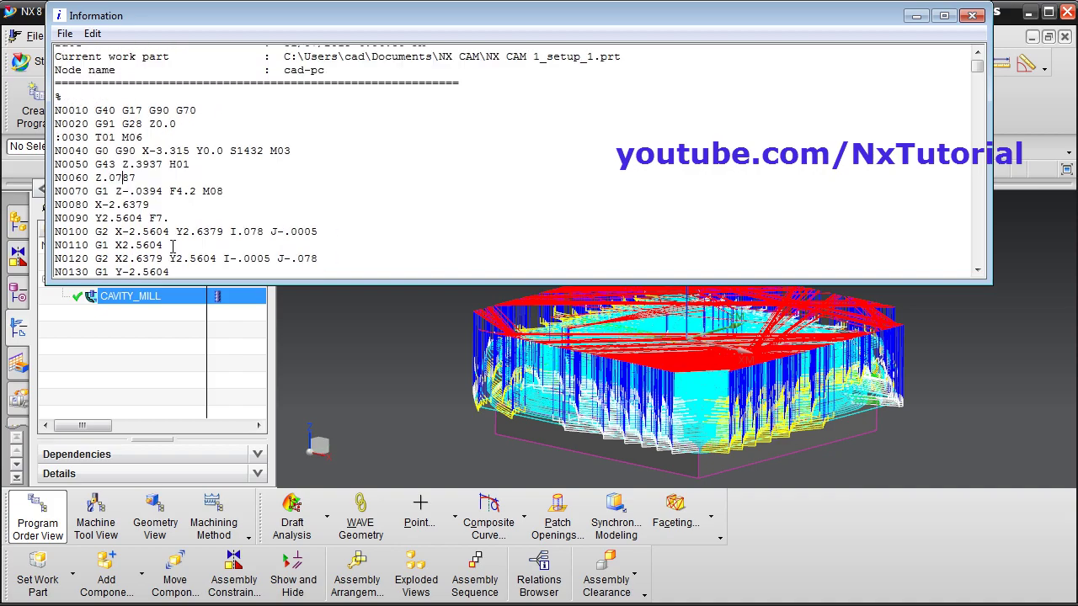
pyautogui.click(65, 37)
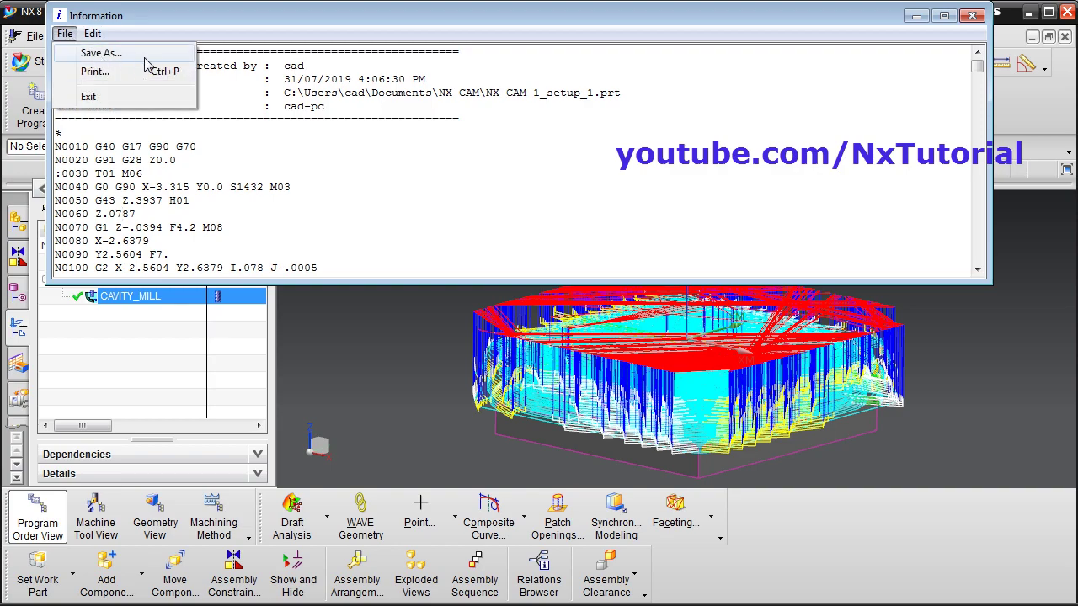
pyautogui.click(101, 54)
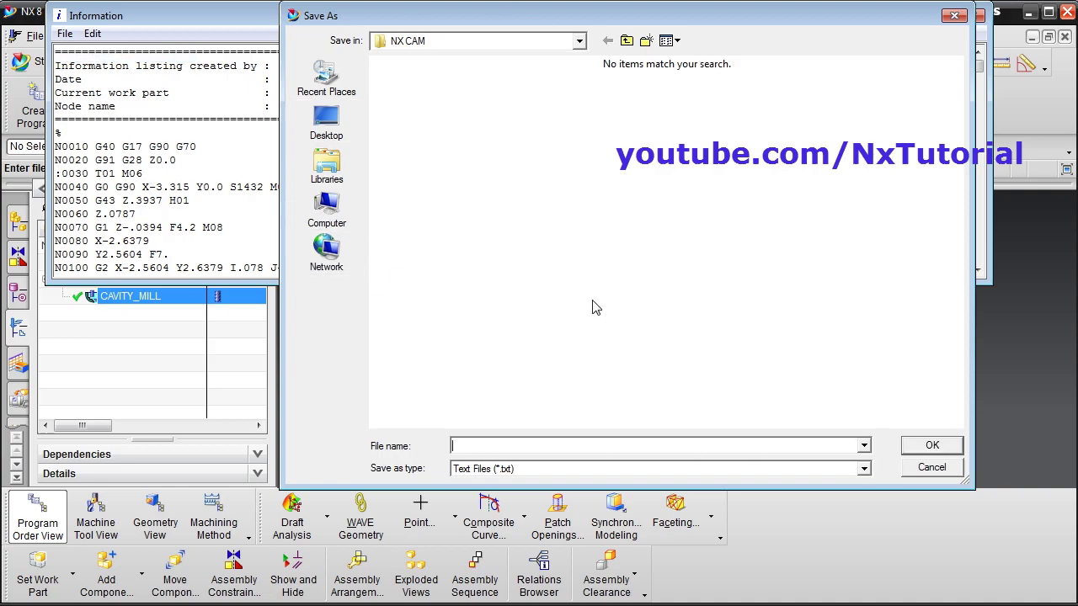
pyautogui.click(932, 468)
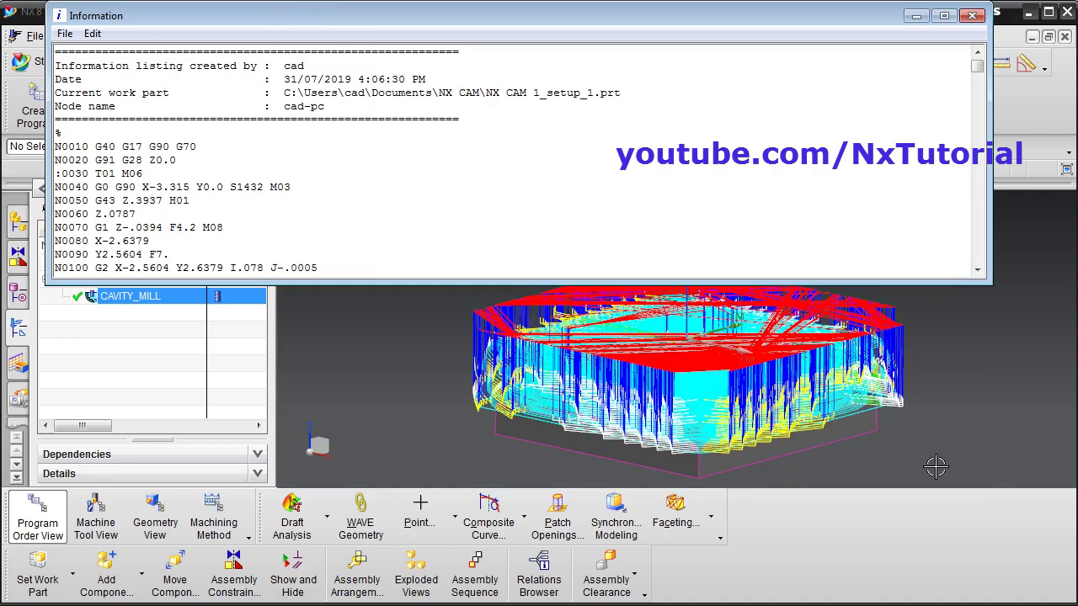
pyautogui.click(974, 19)
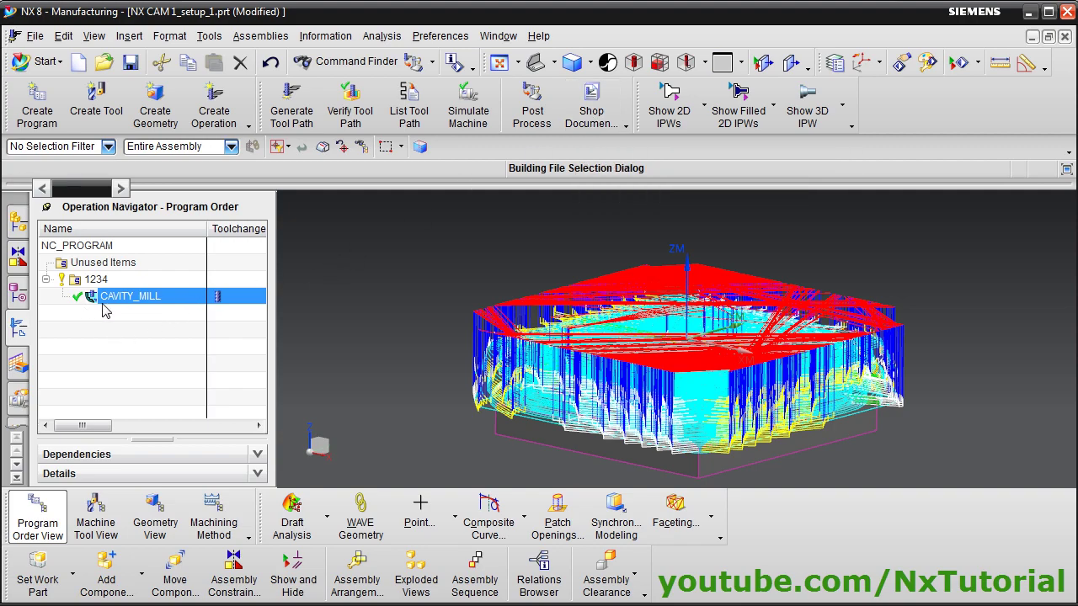
# Generate shop documentation in the Operation List Select (HTML/Excel) format with the output file name nx cam 1_setup_1
pyautogui.click(581, 110)
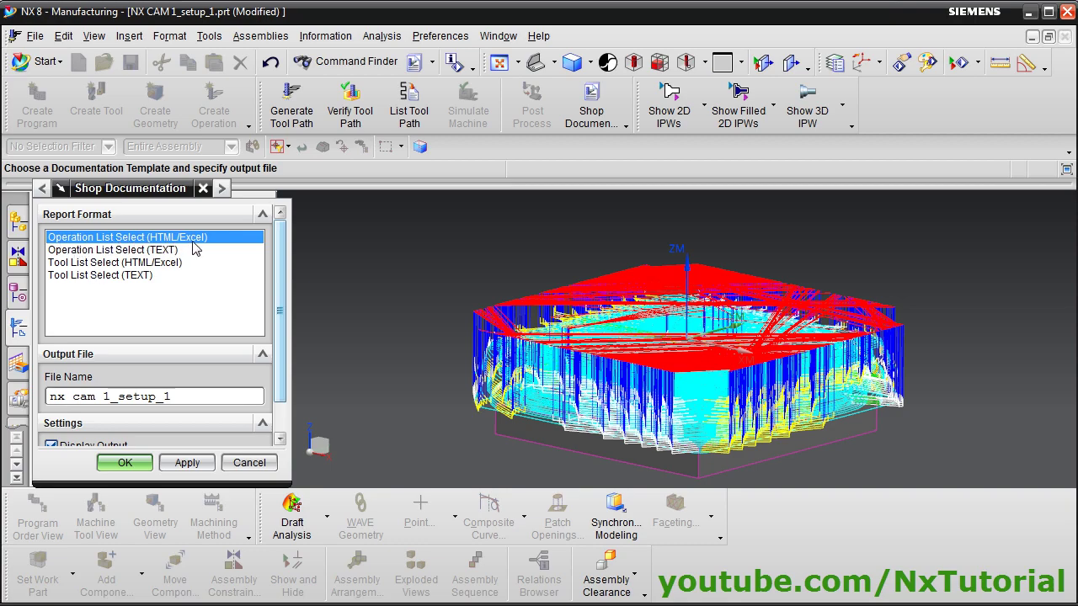
pyautogui.scroll(-2, 84, 379)
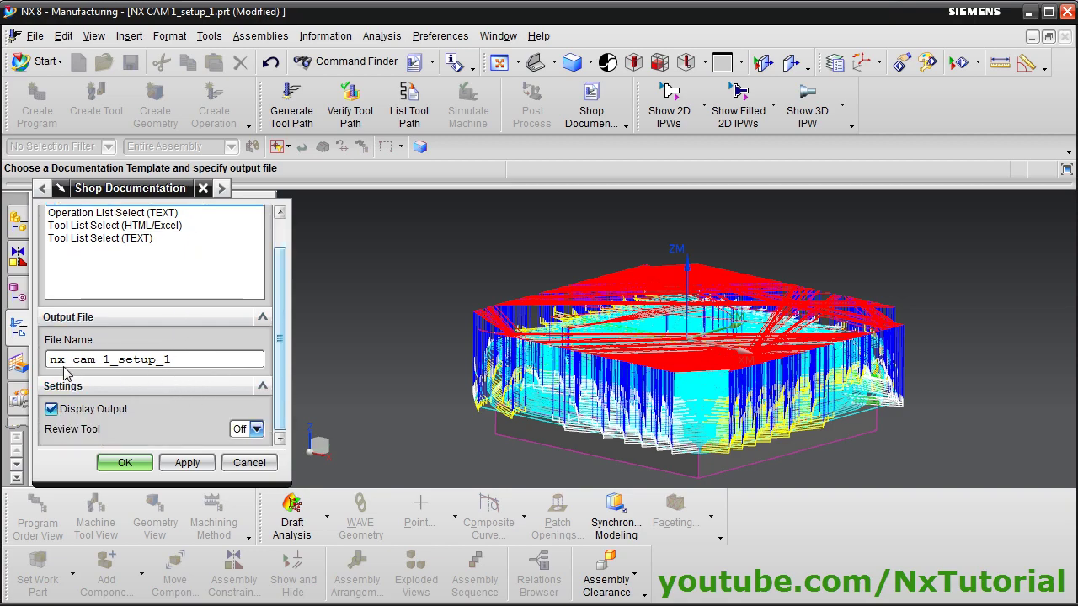
pyautogui.click(124, 463)
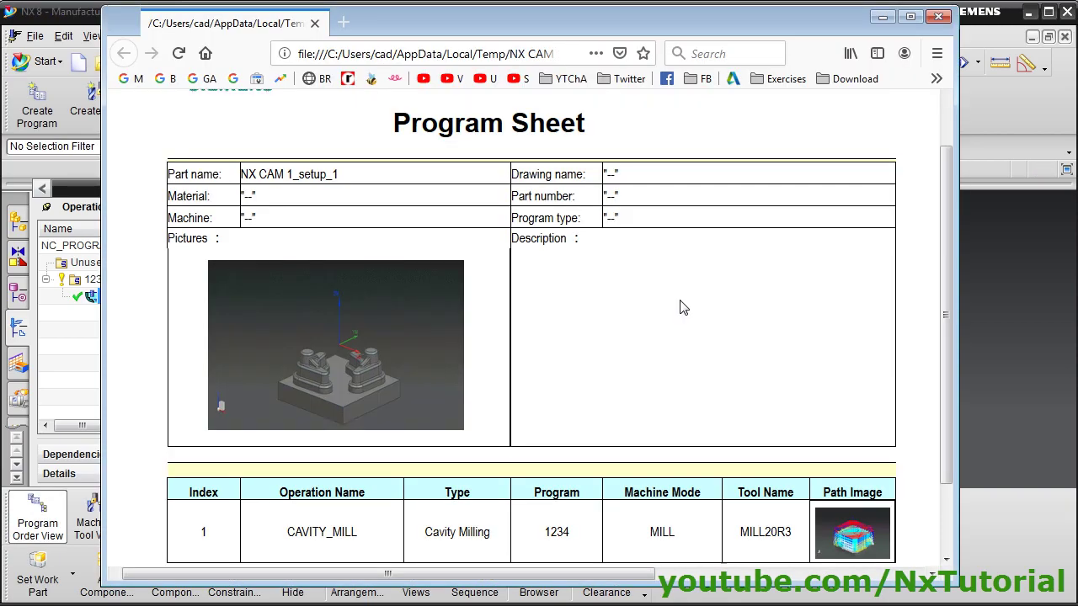
# Review the Program Sheet report, view the CAVITY_MILL path image at full size, and close the report
pyautogui.scroll(-2, 683, 307)
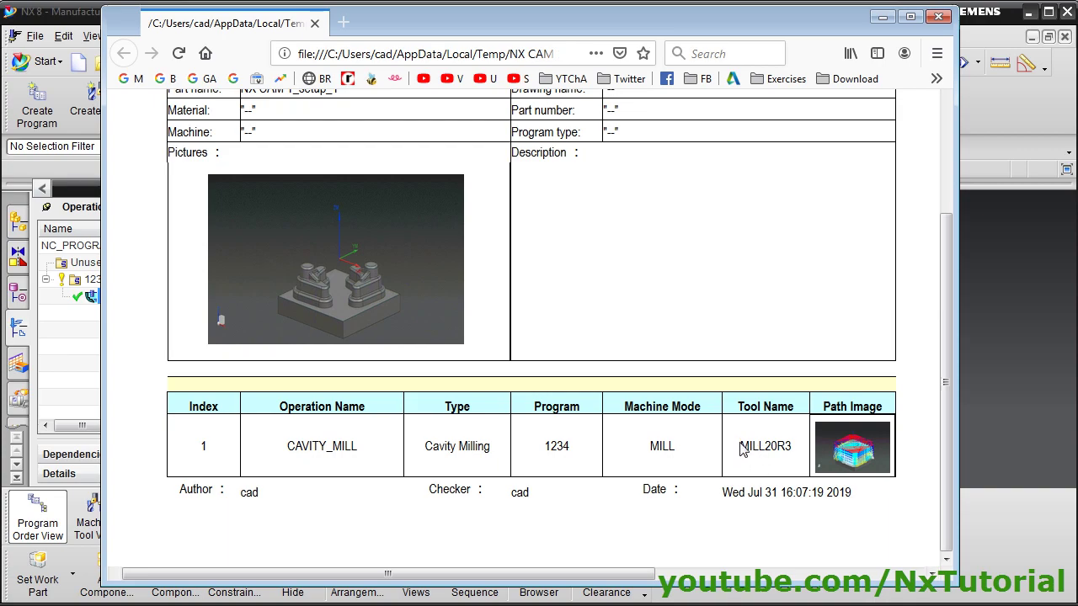
pyautogui.click(853, 459)
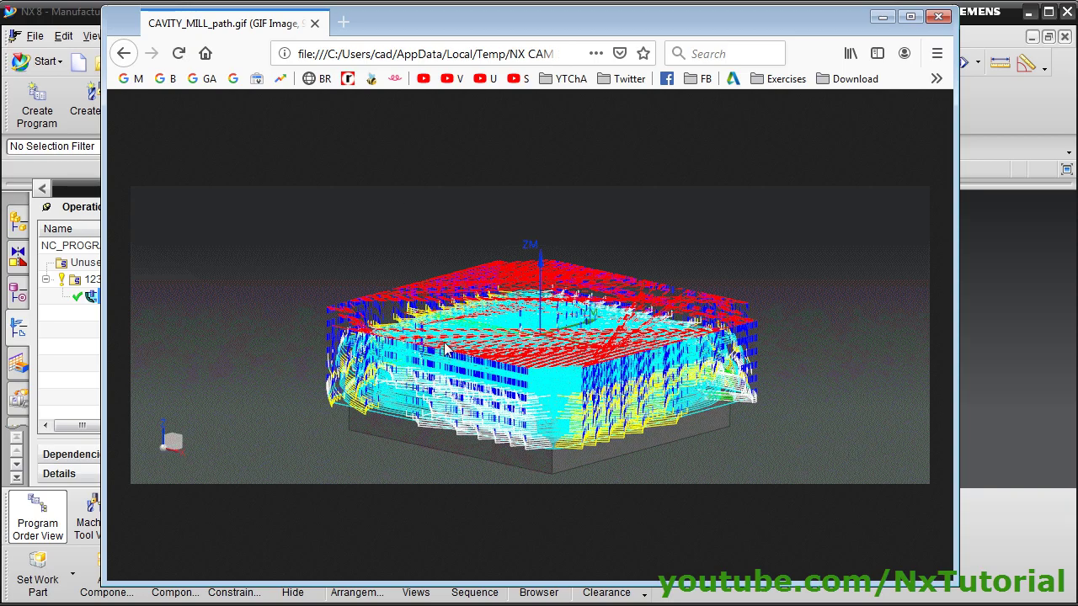
pyautogui.click(123, 53)
pyautogui.scroll(2, 661, 378)
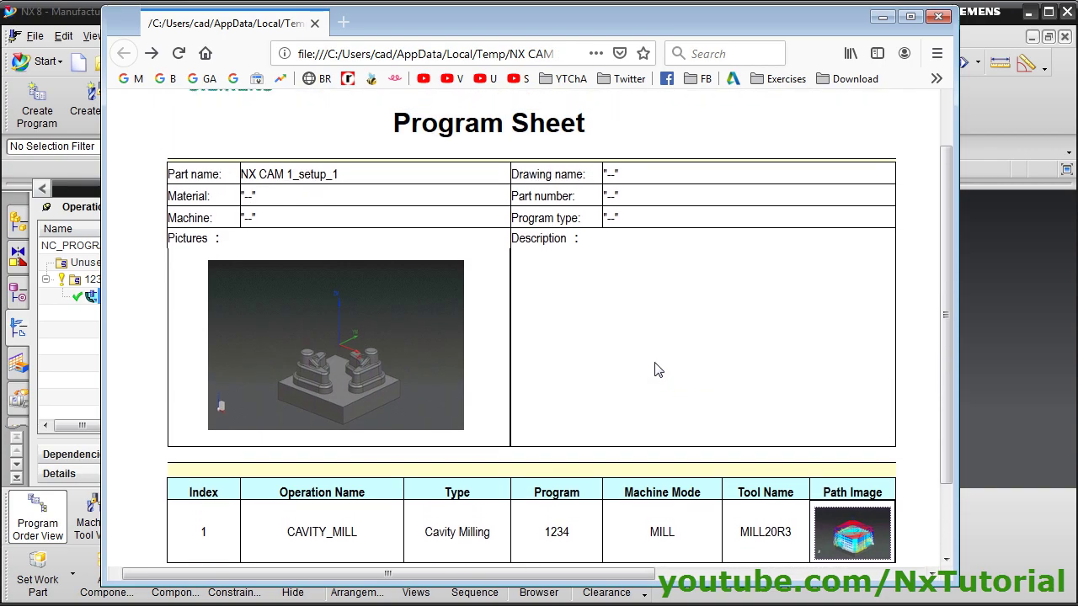
pyautogui.click(940, 19)
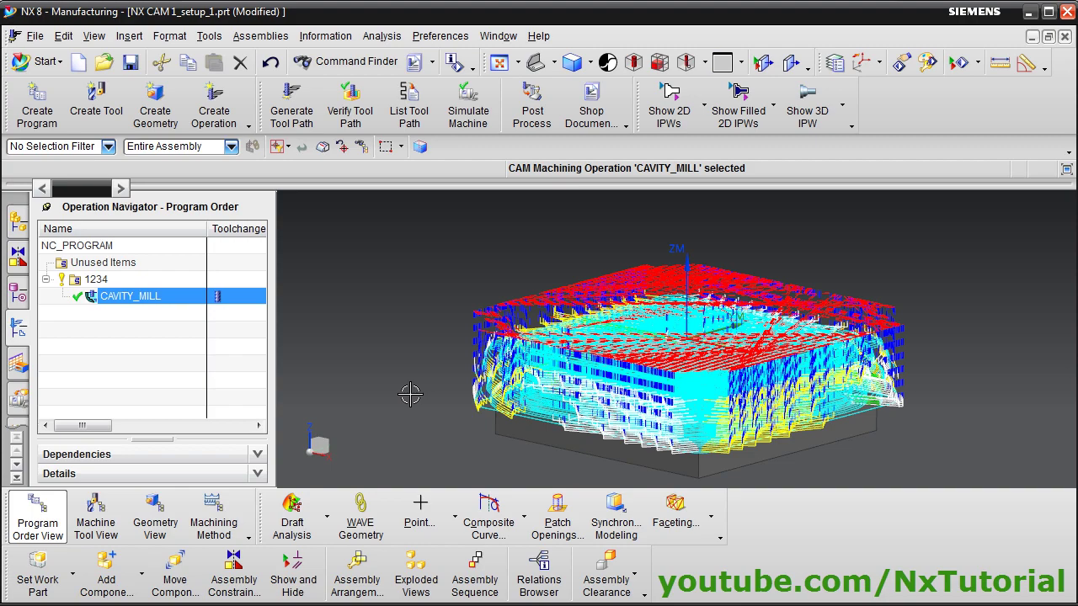
# Look over the mill_contour operation subtypes available for a new operation, including REST_MILLING, without creating one
pyautogui.click(212, 110)
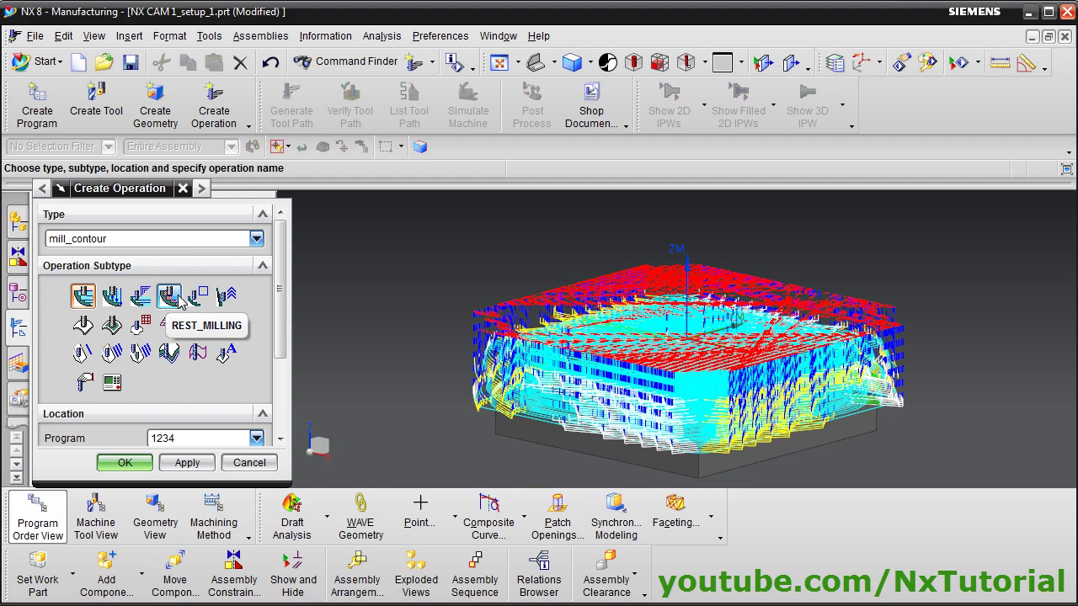
pyautogui.click(249, 462)
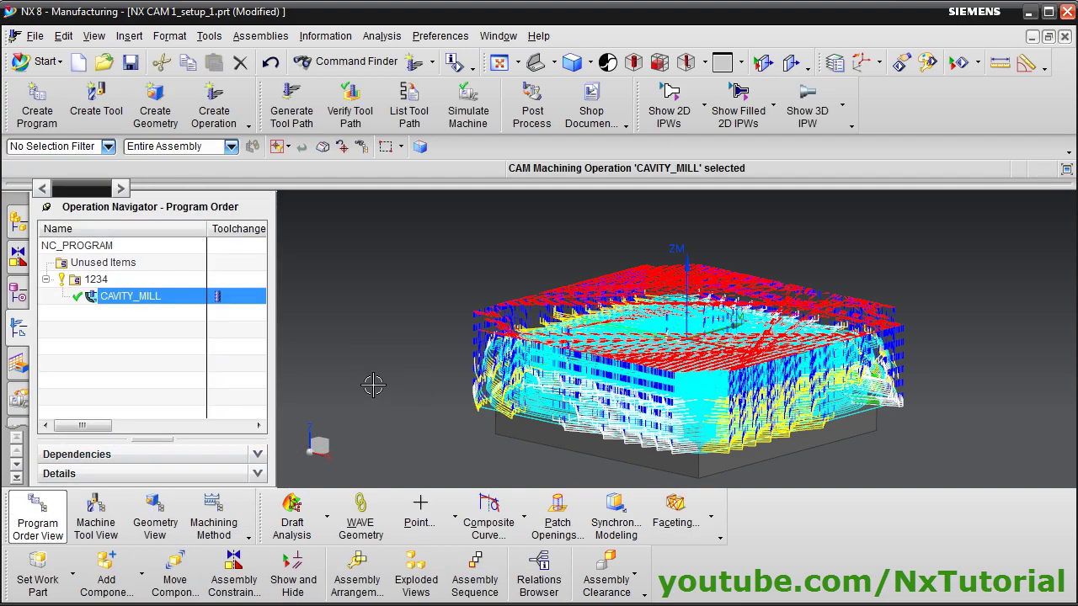